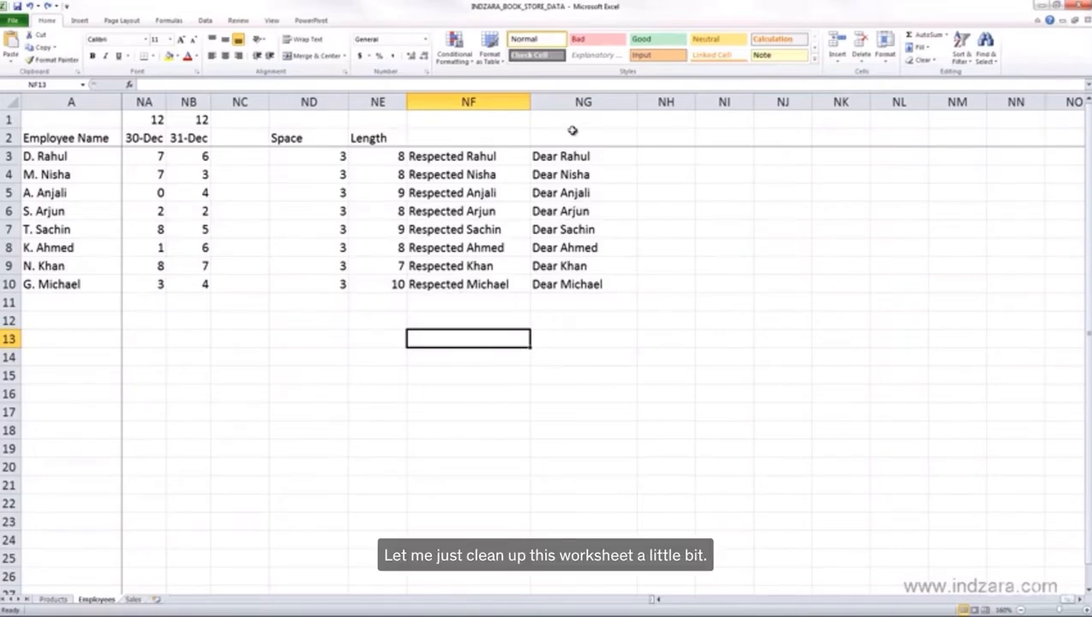
# - Delete the leftover helper columns ND through NG from the Employees sheet
pyautogui.moveTo(573, 101); pyautogui.dragTo(327, 94)
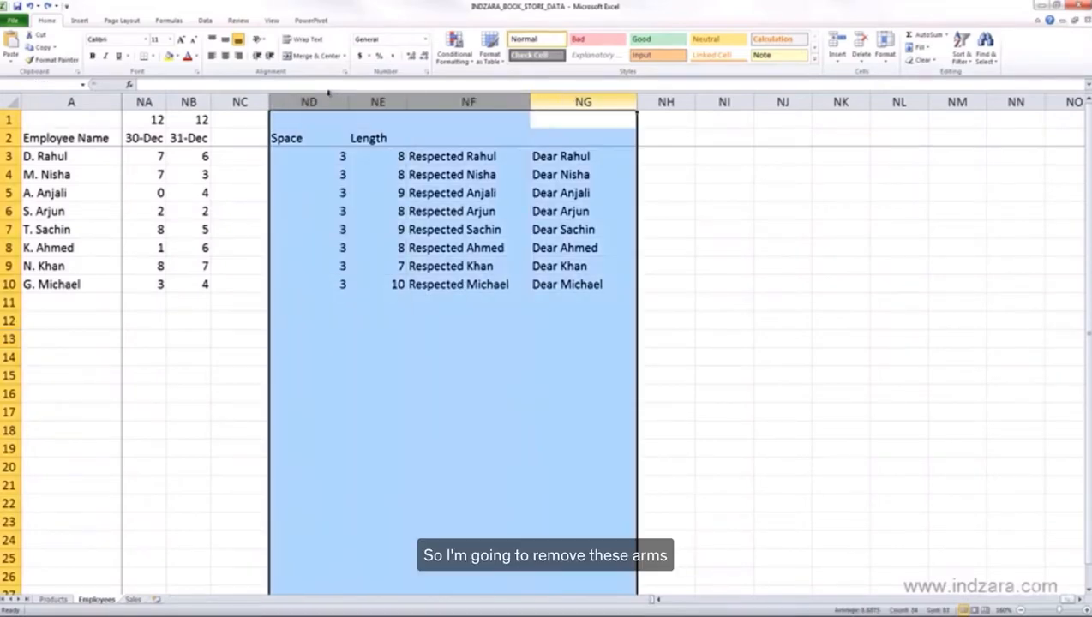
pyautogui.rightClick(327, 207)
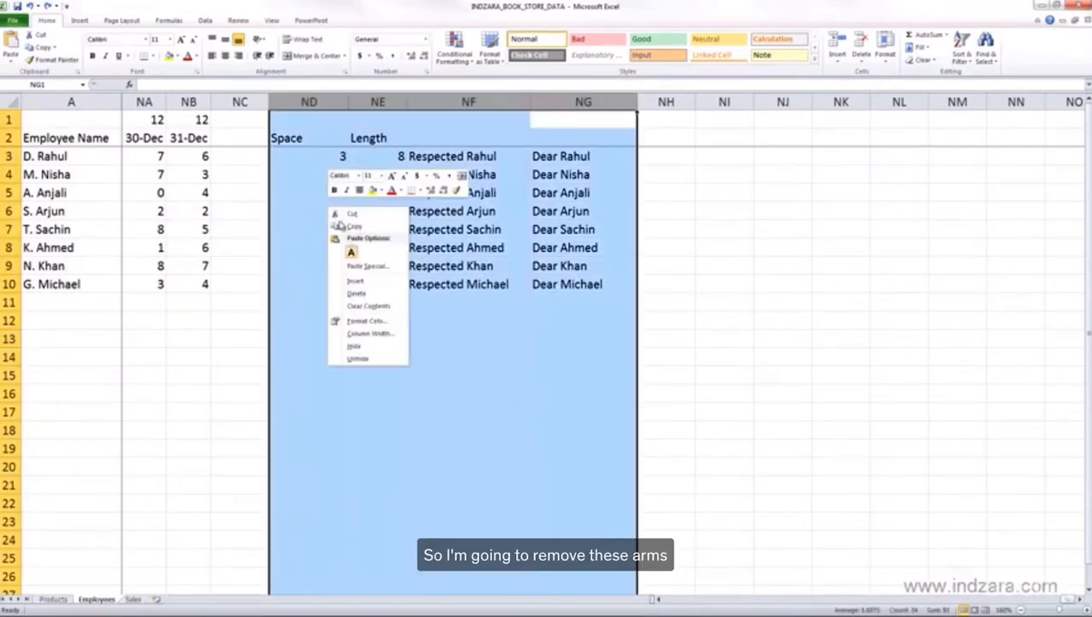
pyautogui.click(357, 294)
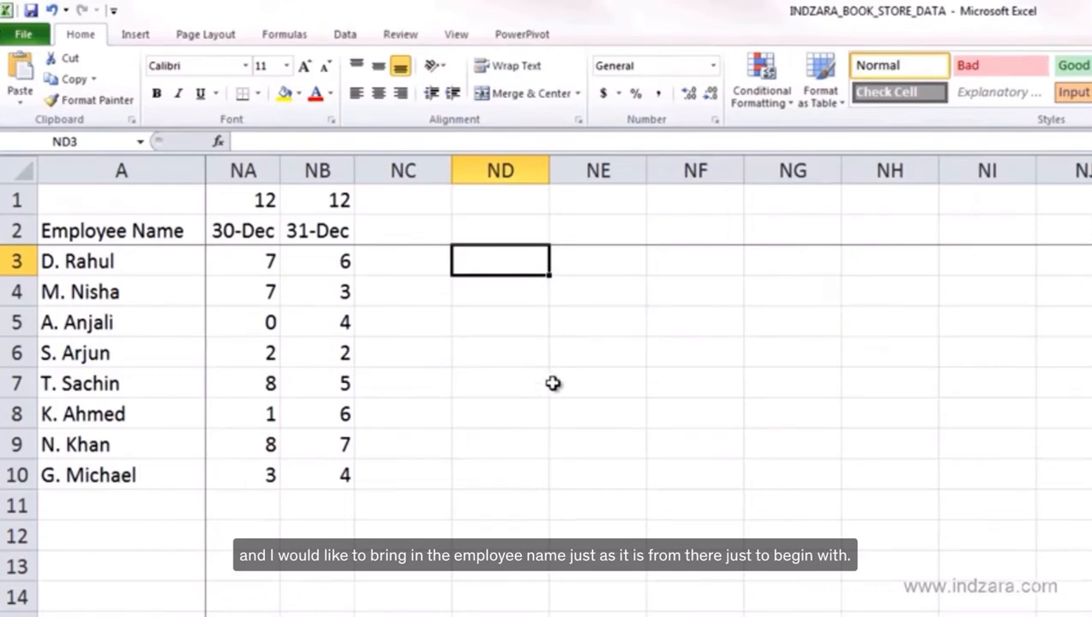
# - Link NE3 to the first employee name with =A3, copy it down to NE10, and fit column NE to its contents
pyautogui.click(566, 266)
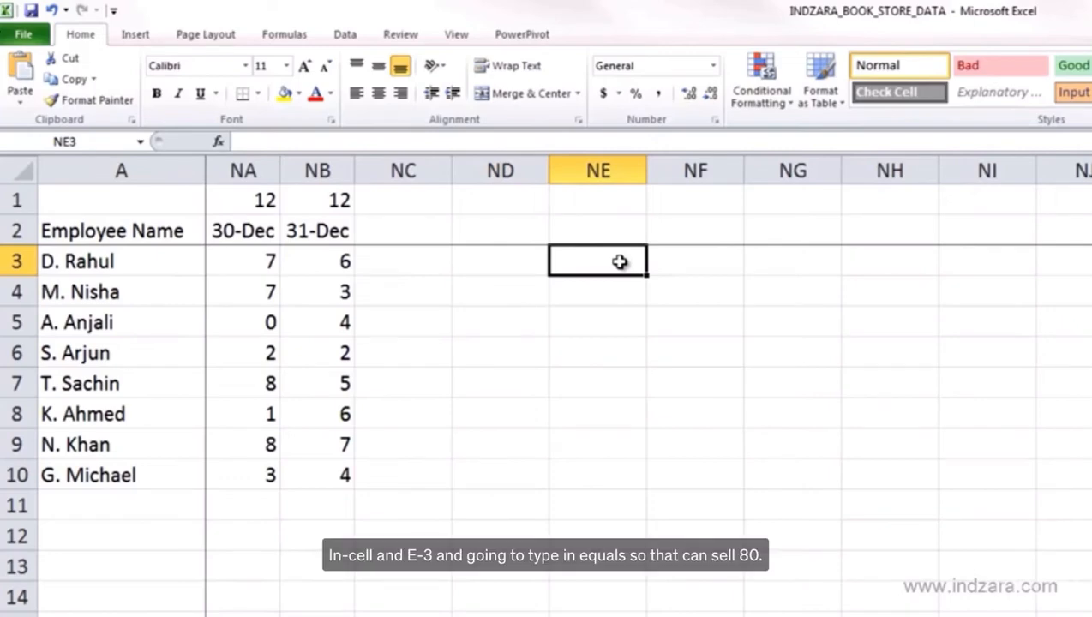
pyautogui.write('=')
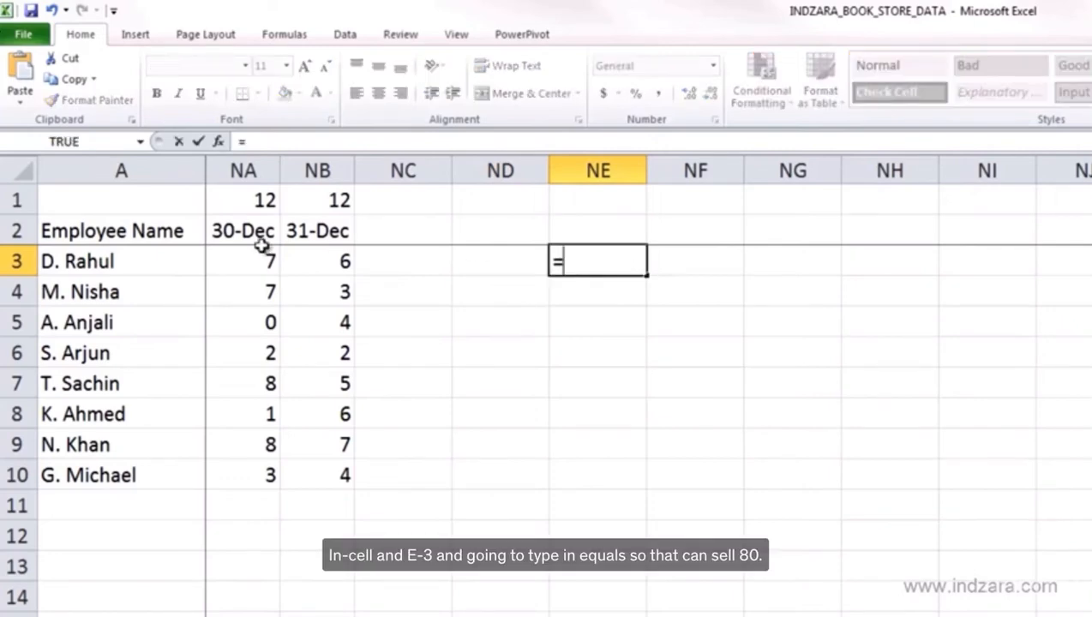
pyautogui.click(155, 269)
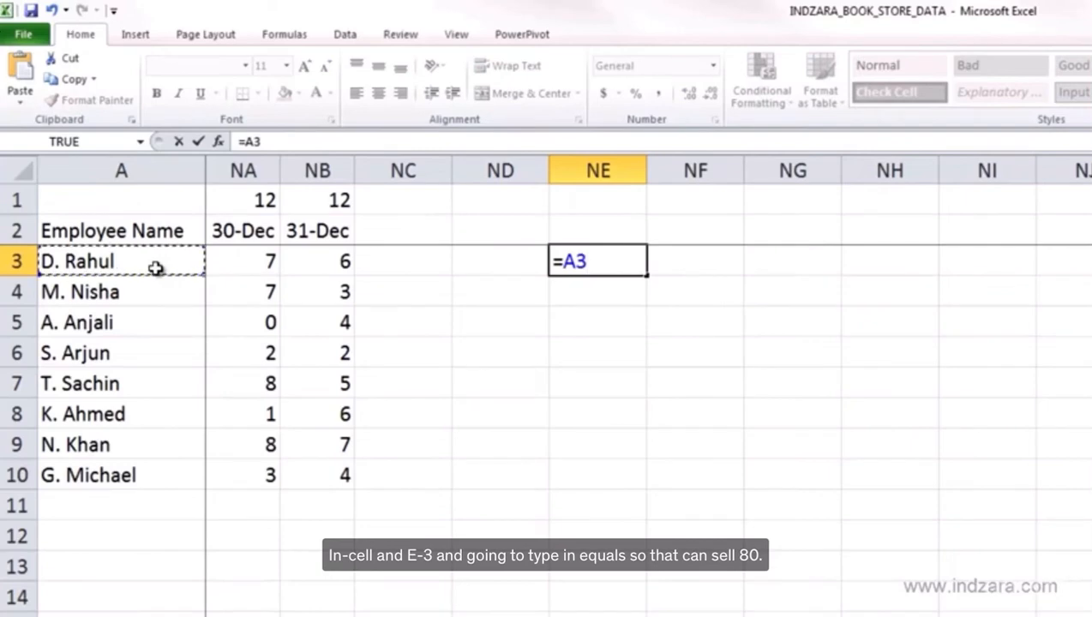
pyautogui.press('Return')
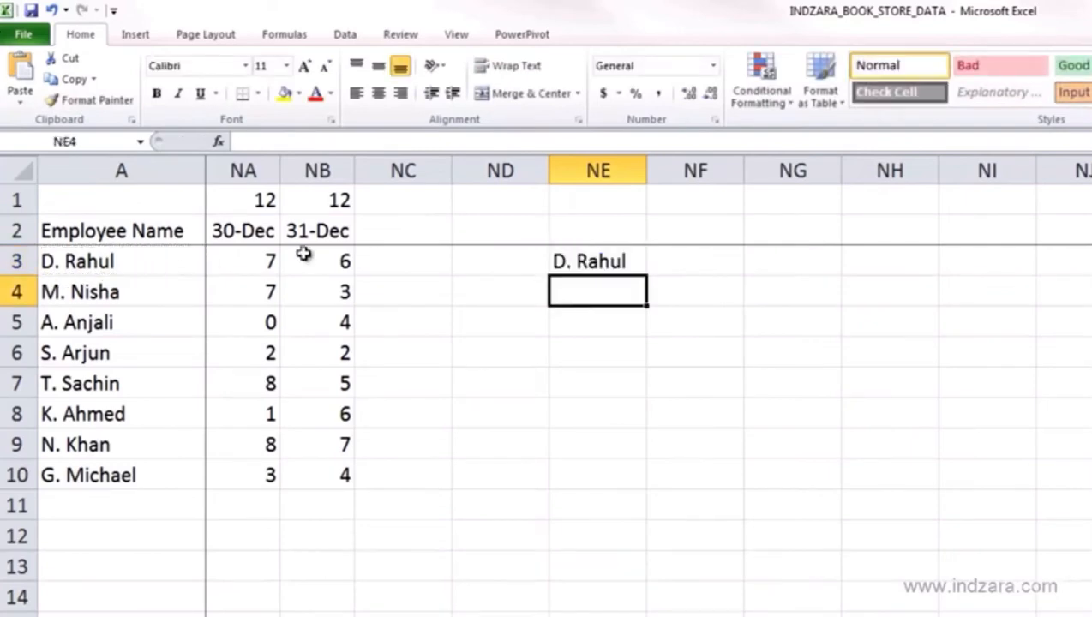
pyautogui.click(618, 276)
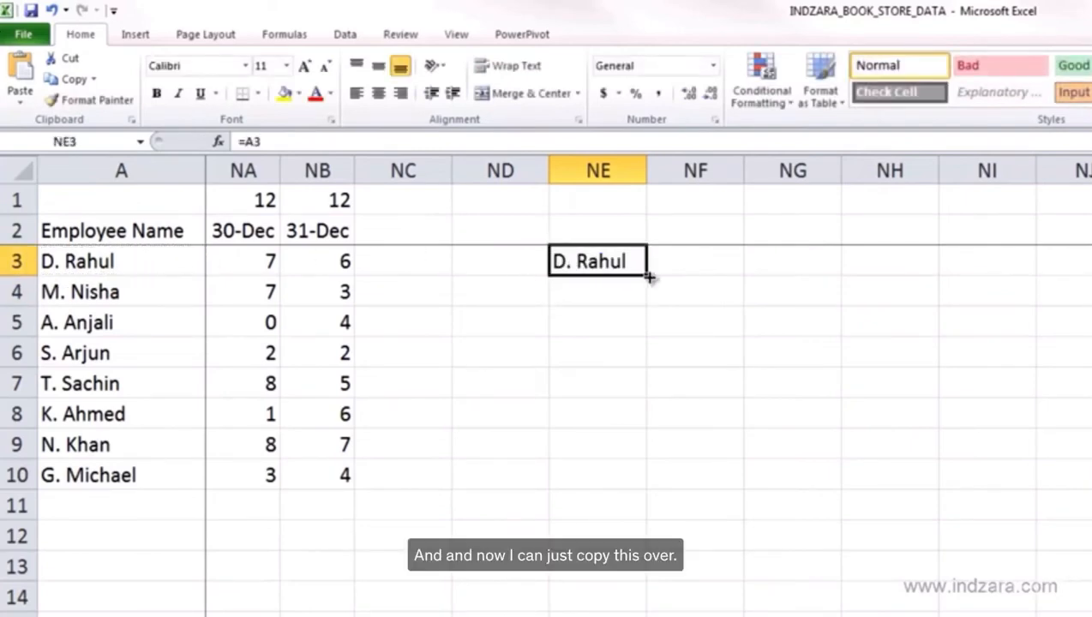
pyautogui.moveTo(650, 277); pyautogui.dragTo(653, 504)
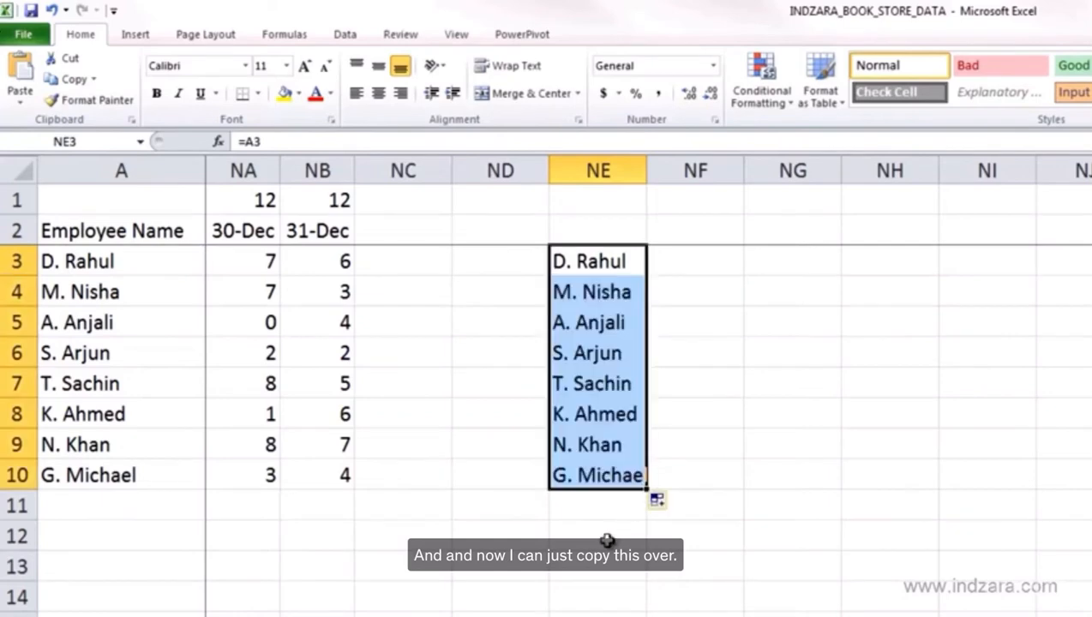
pyautogui.click(695, 464)
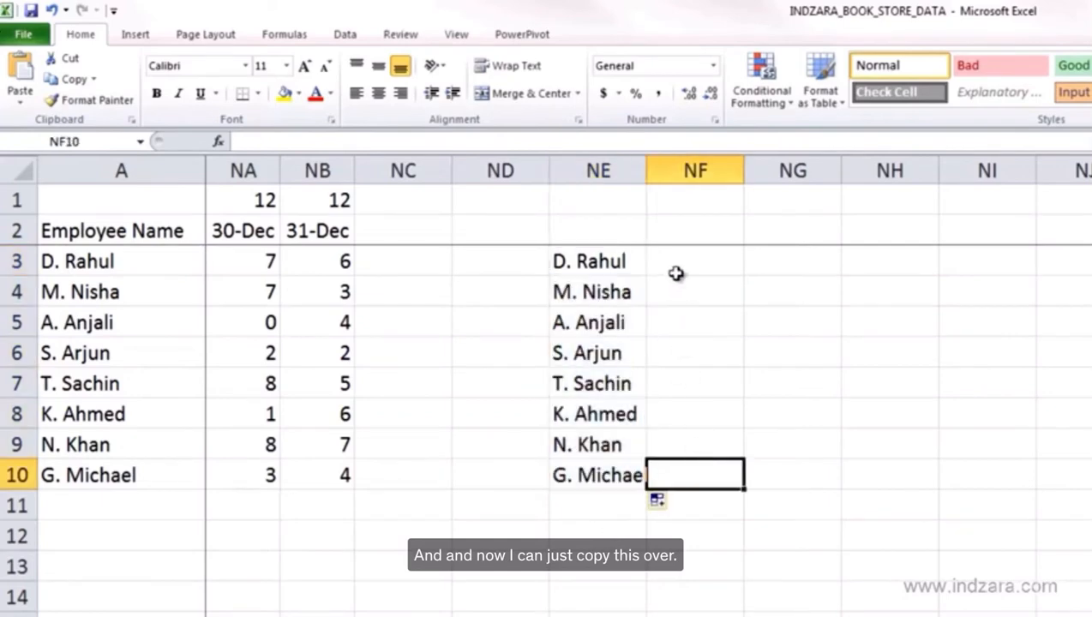
pyautogui.doubleClick(643, 169)
pyautogui.click(639, 262)
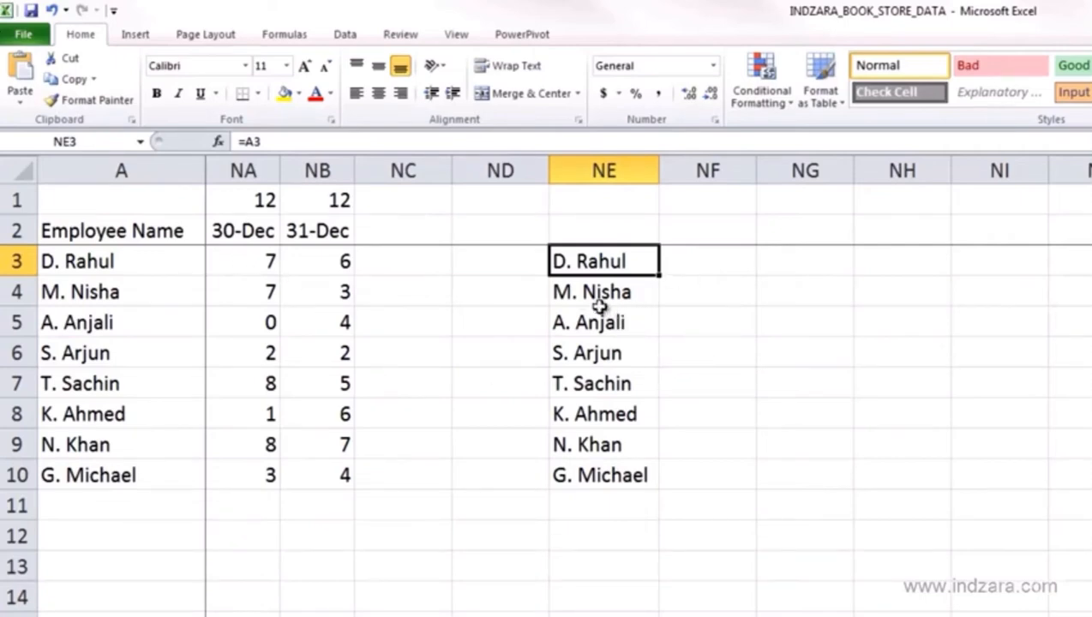
# - Enter the month numbers 1 through 12 across NF1:NQ1 as a filled series
pyautogui.click(686, 210)
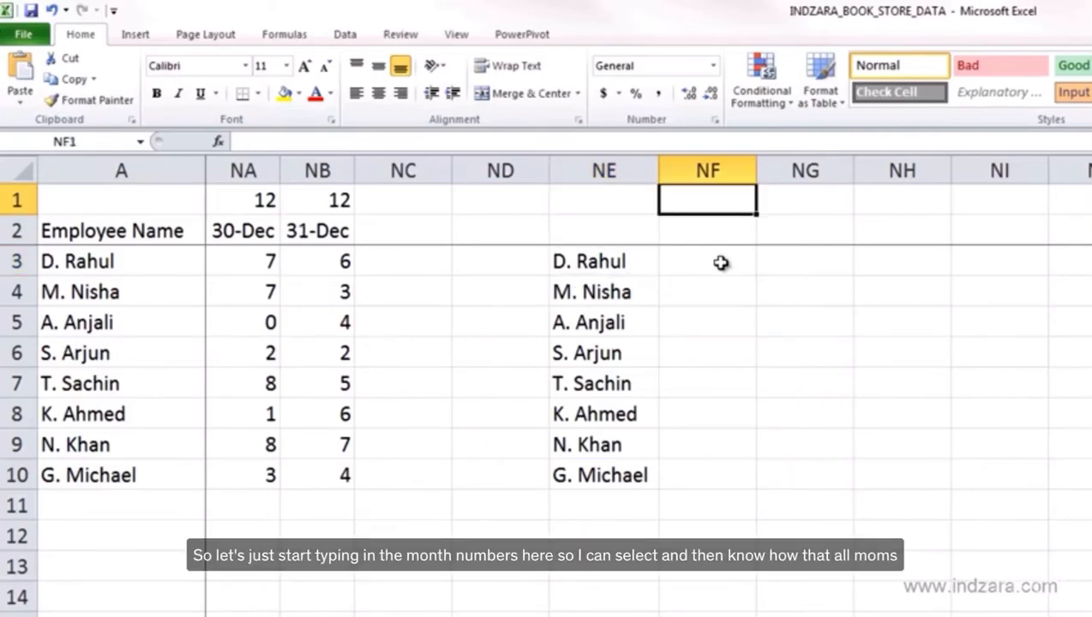
pyautogui.write('1')
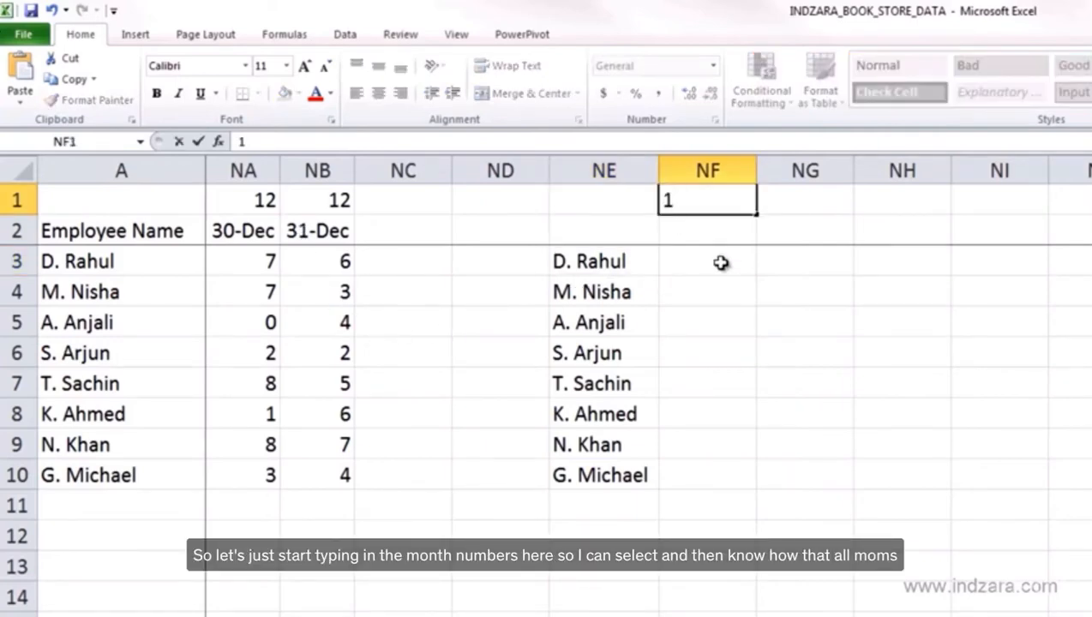
pyautogui.press('Tab')
pyautogui.write('2')
pyautogui.press('Tab')
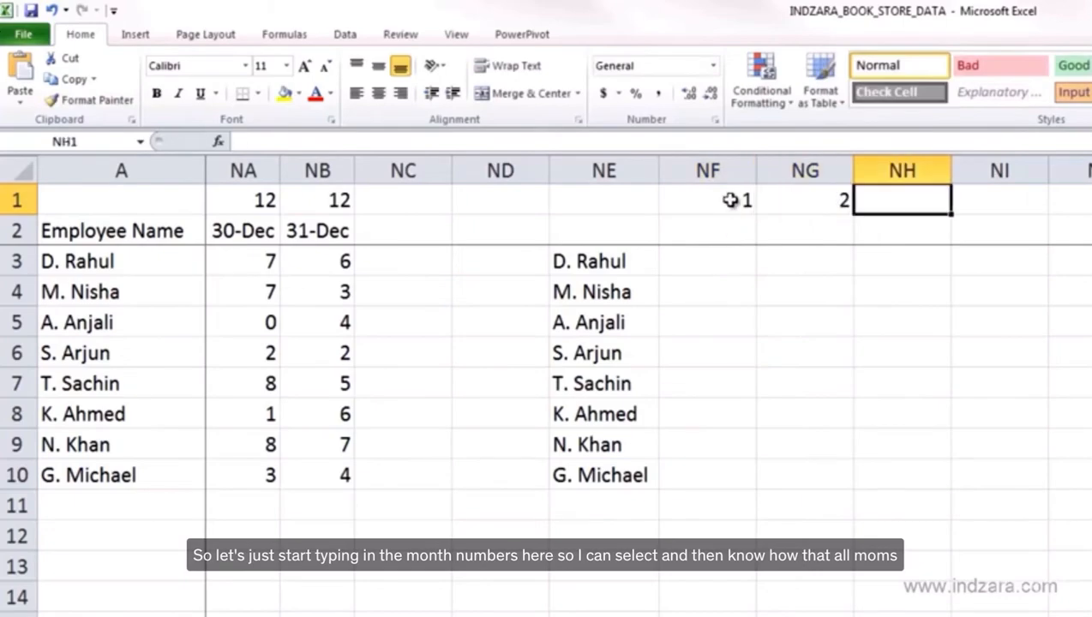
pyautogui.moveTo(729, 200); pyautogui.dragTo(1075, 135)
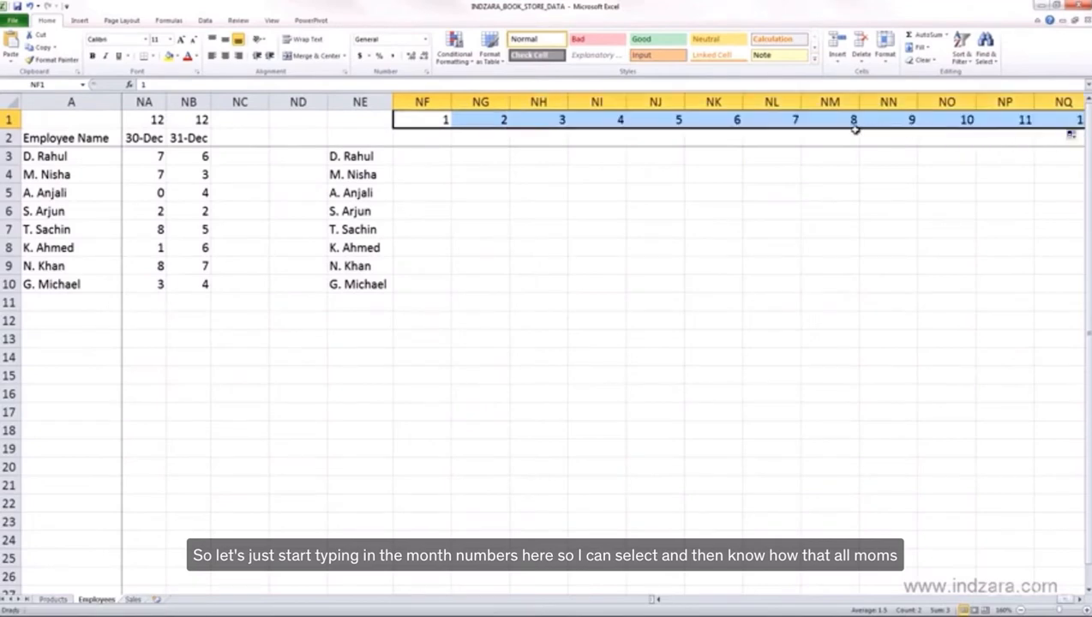
pyautogui.click(1082, 604)
pyautogui.click(1082, 605)
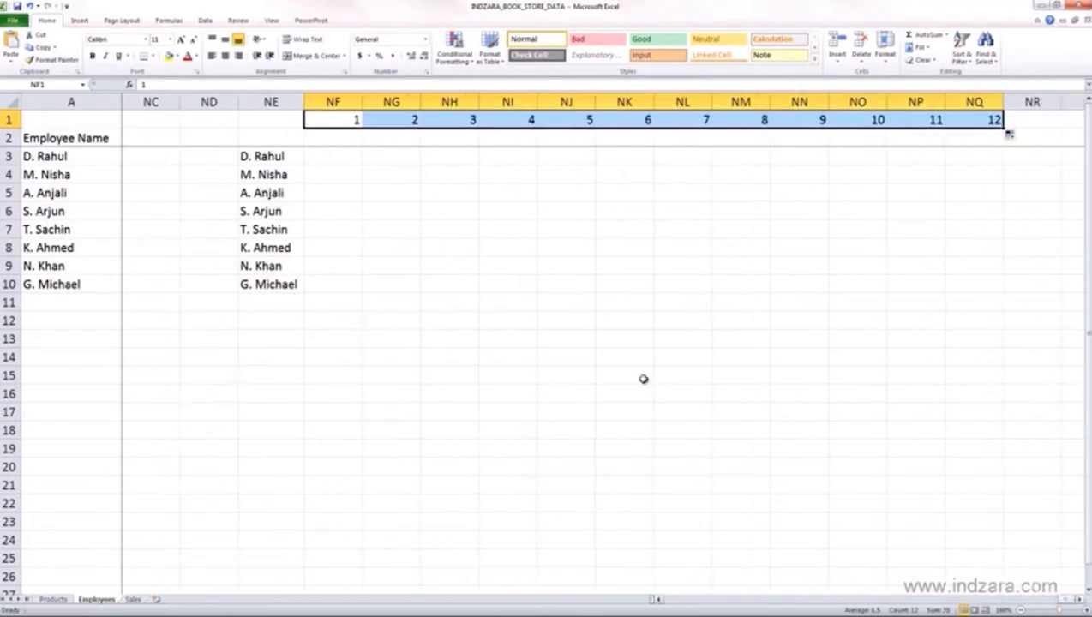
# - Fill NF2:NQ2 with the month names Jan through Dec and centre them
pyautogui.press('Down')
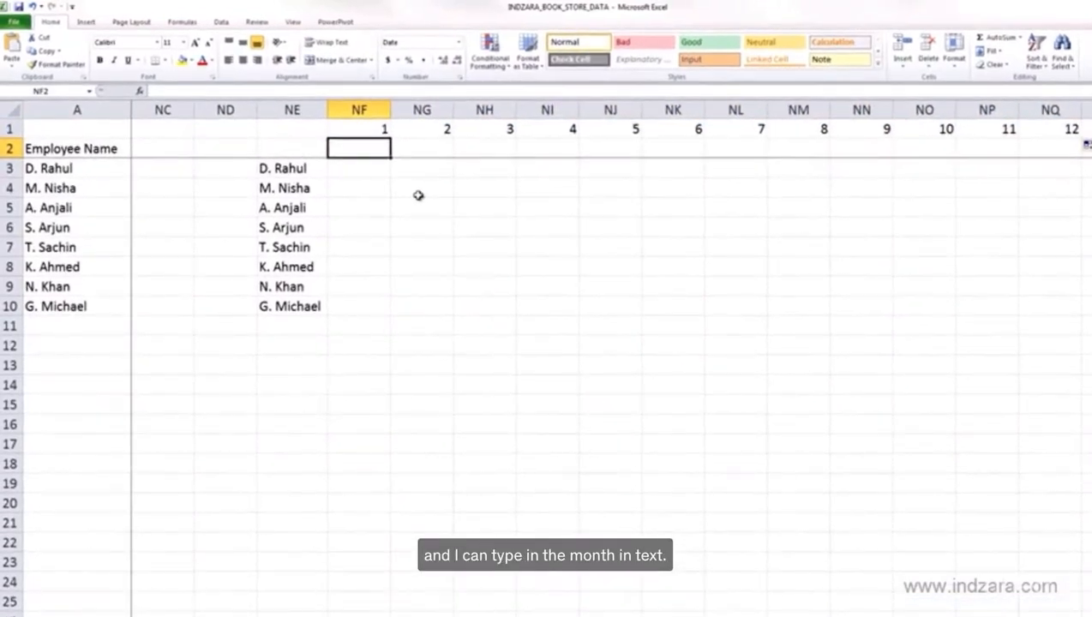
pyautogui.write('Jan')
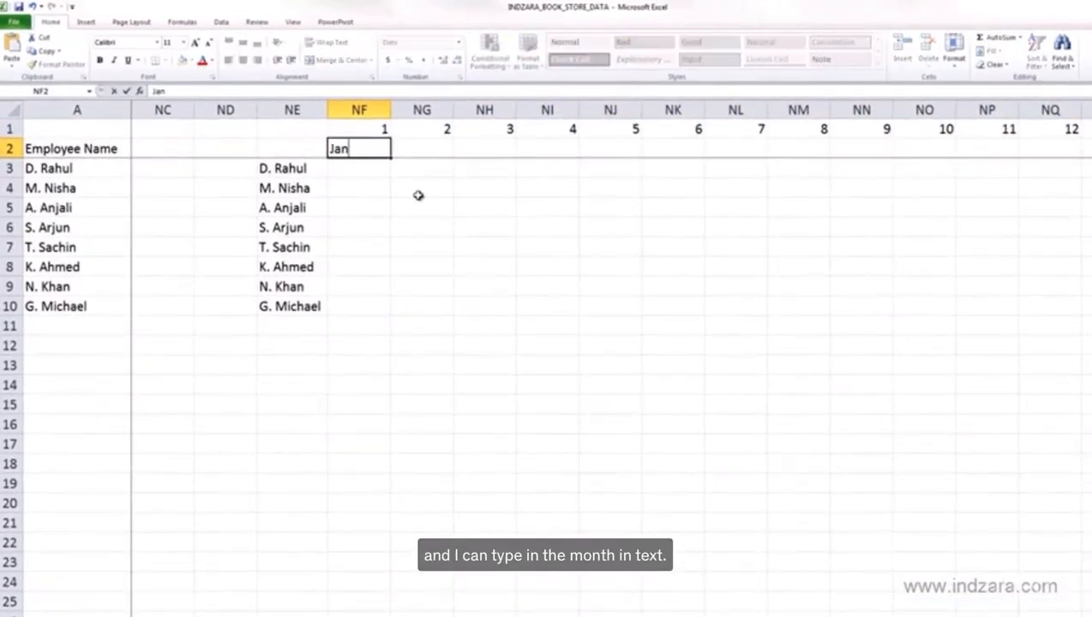
pyautogui.press('Tab')
pyautogui.click(385, 148)
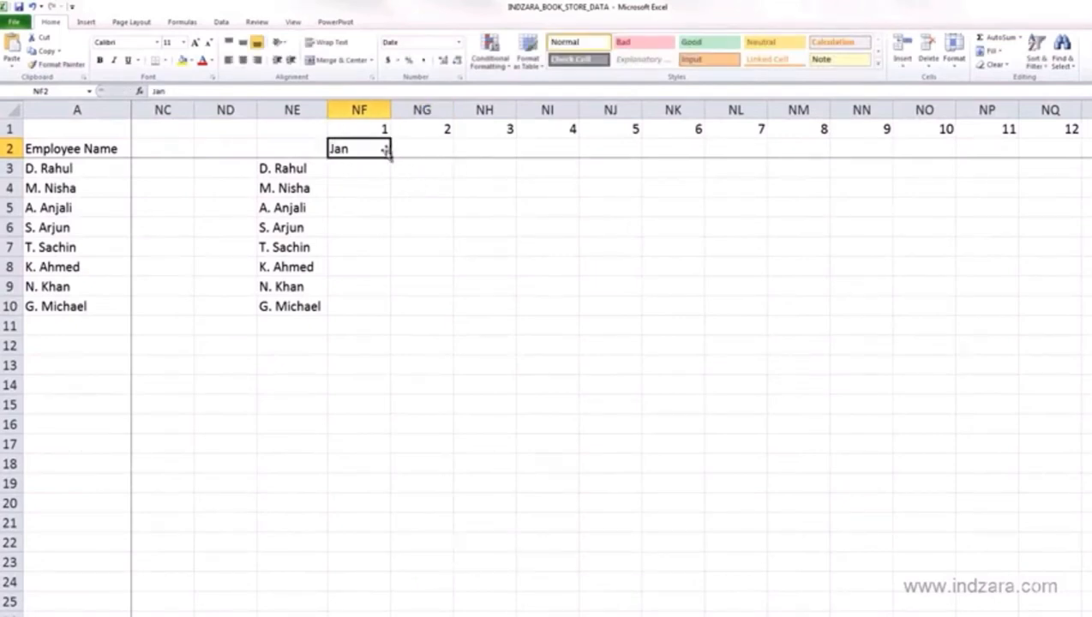
pyautogui.moveTo(452, 162); pyautogui.dragTo(1082, 169)
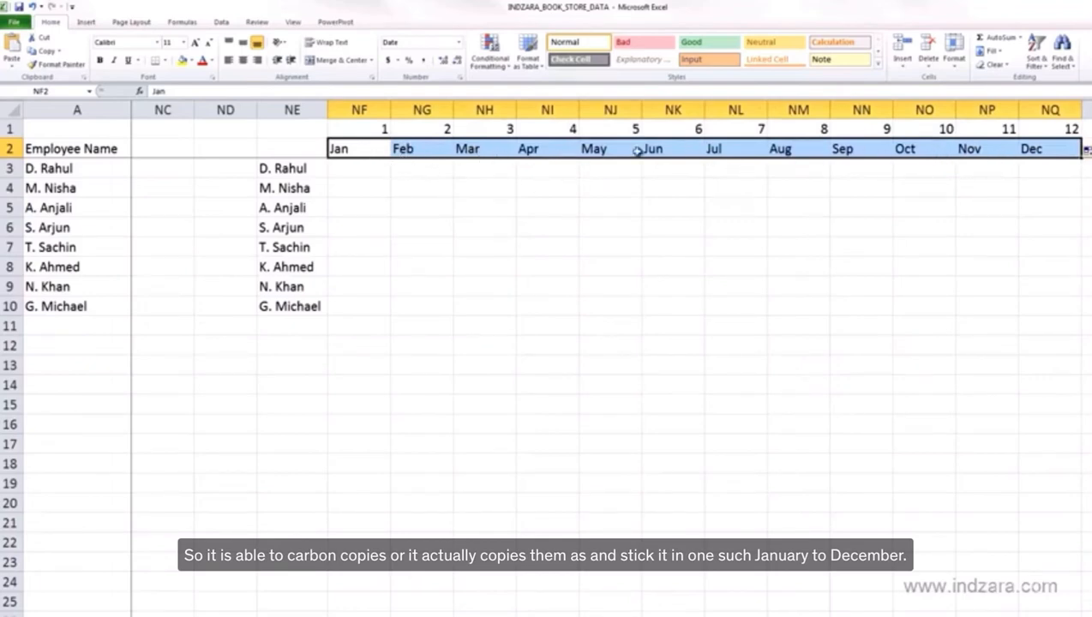
pyautogui.click(243, 62)
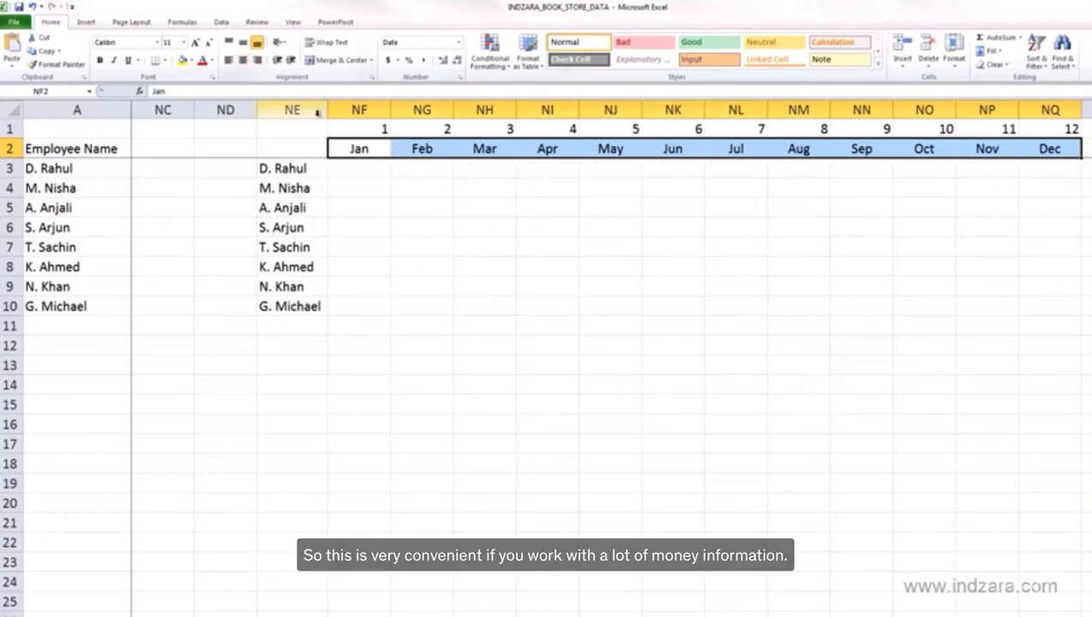
pyautogui.click(381, 171)
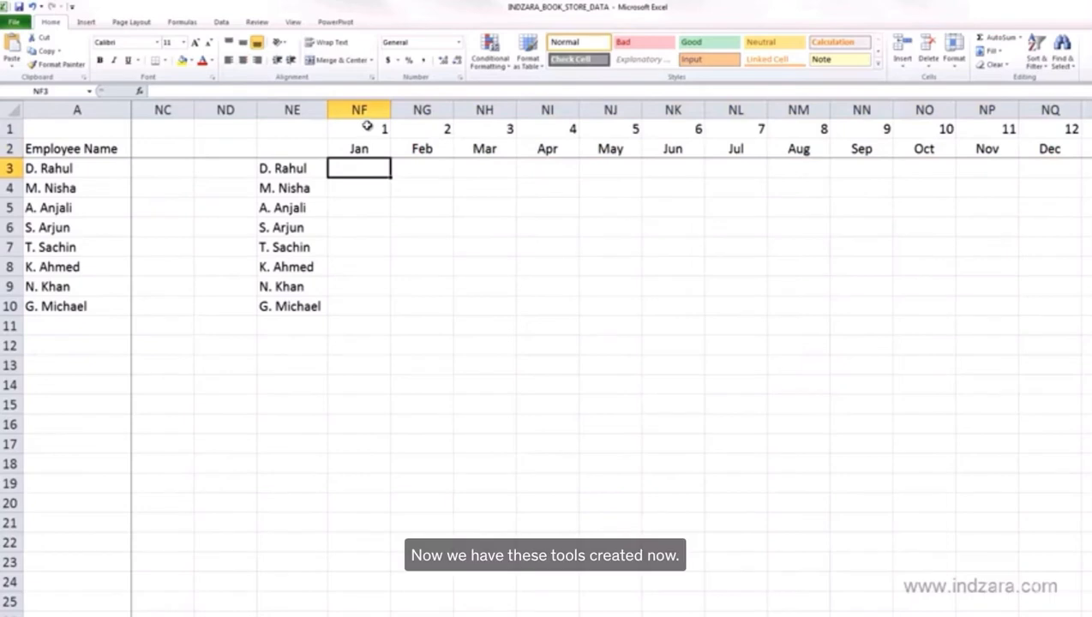
# - Shade the month header cells NF1:NQ2 with a light grey fill
pyautogui.moveTo(367, 126); pyautogui.dragTo(1067, 147)
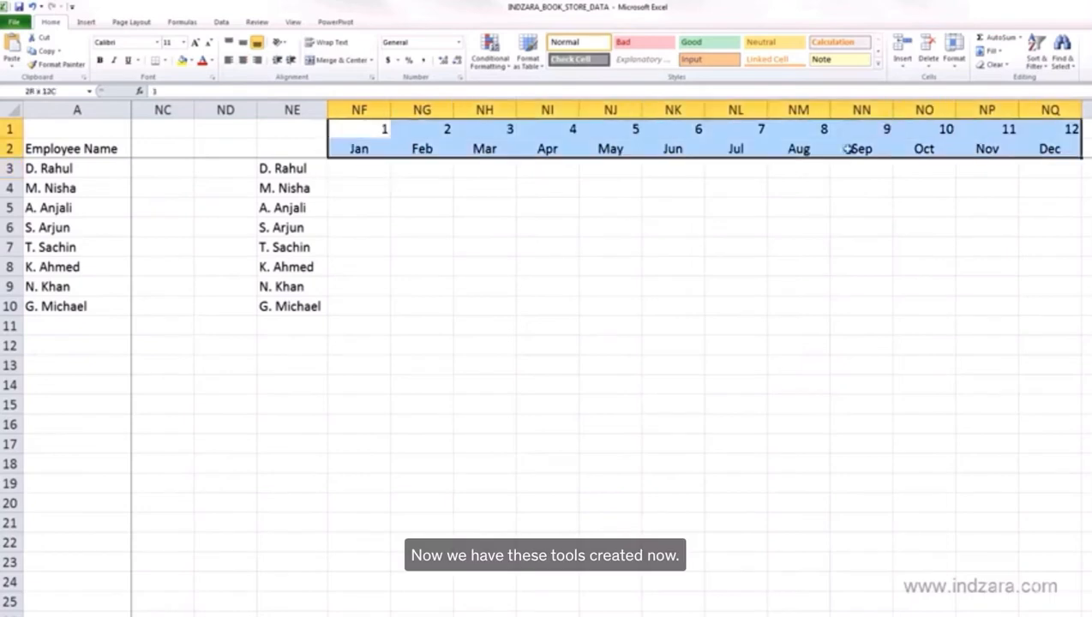
pyautogui.click(192, 61)
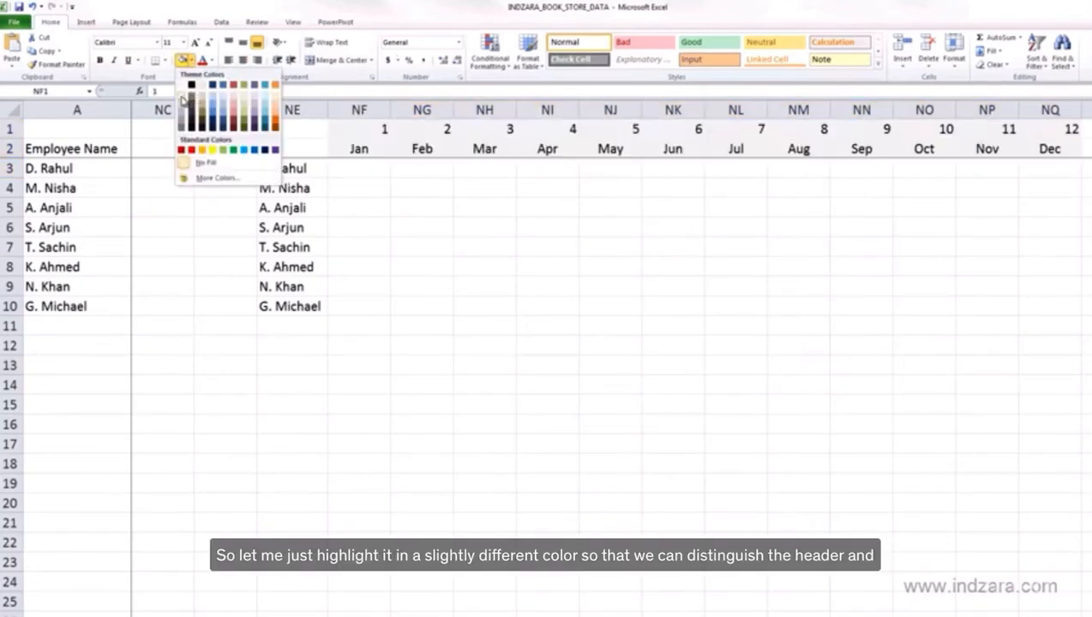
pyautogui.click(212, 95)
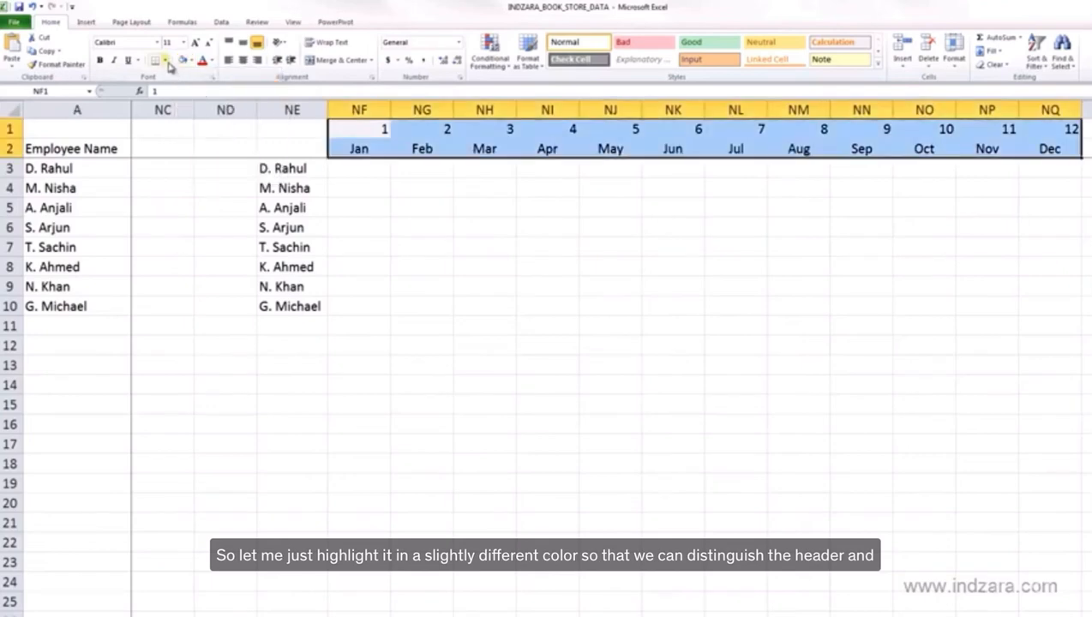
pyautogui.click(386, 169)
# - Centre both month header rows across NF1:NQ2, including the month numbers
pyautogui.click(381, 130)
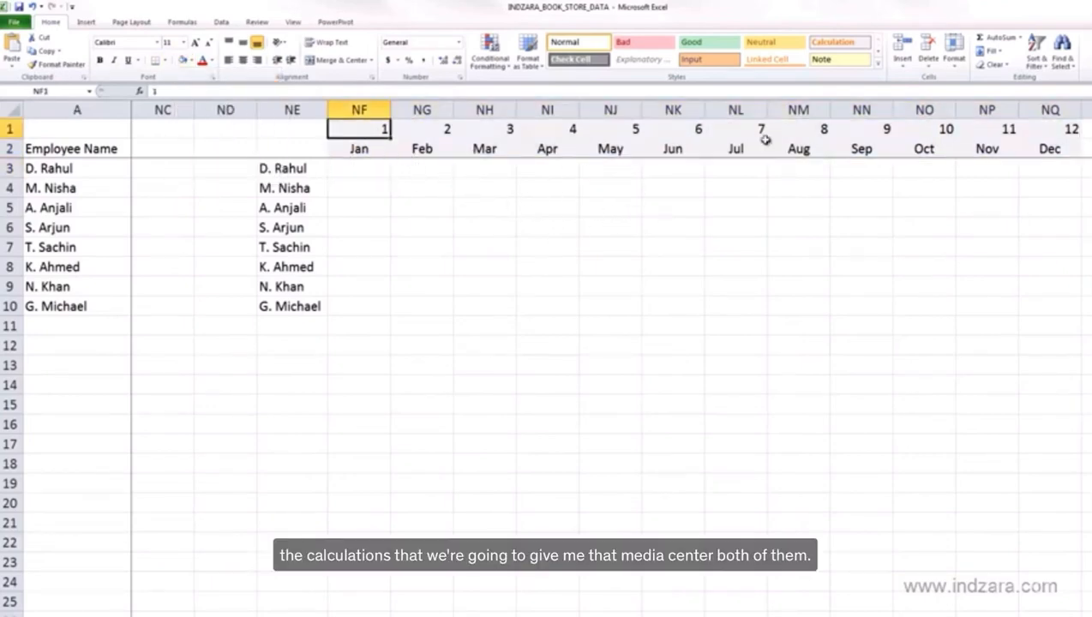
pyautogui.moveTo(765, 139); pyautogui.dragTo(1067, 144)
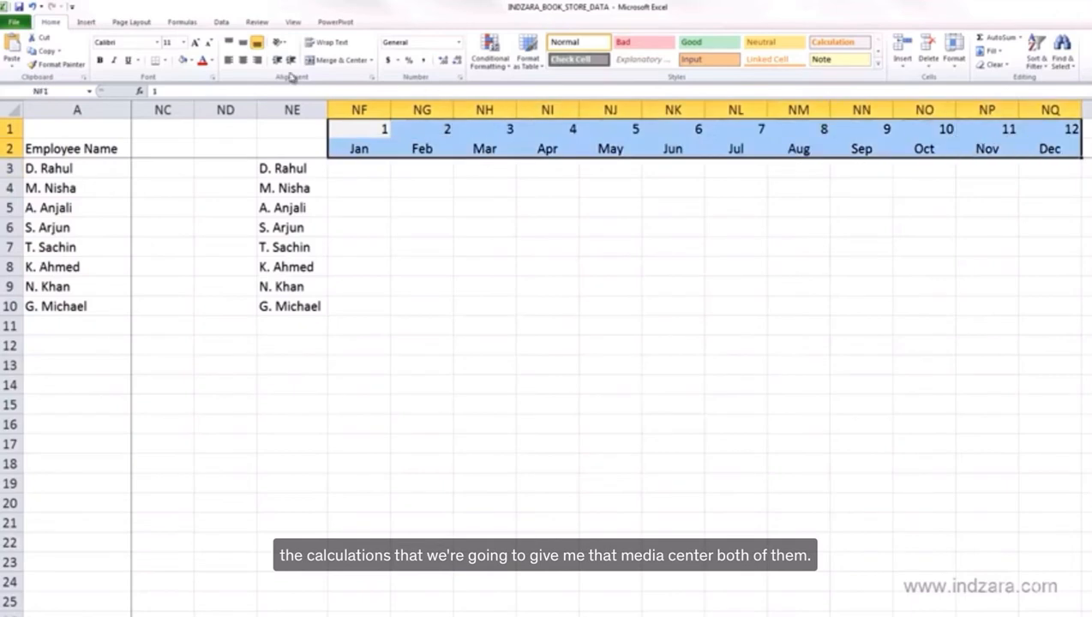
pyautogui.click(243, 60)
pyautogui.click(410, 171)
# - Start a SUMIF formula in NF3 with the month-number row B1:NB1 as its criteria range
pyautogui.click(369, 168)
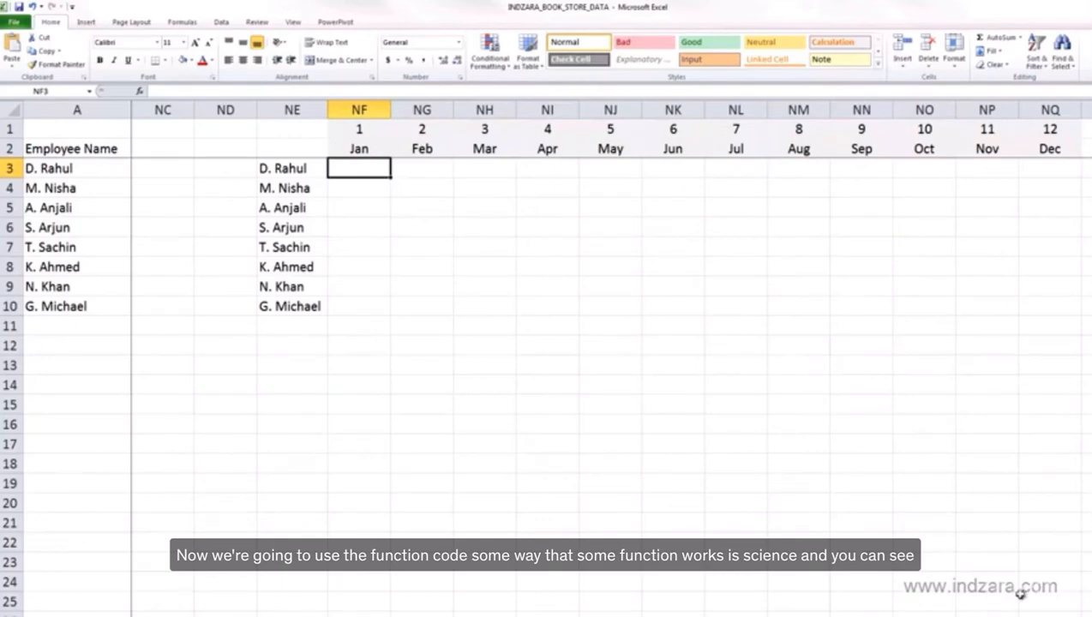
pyautogui.hscroll(-3, 671, 370)
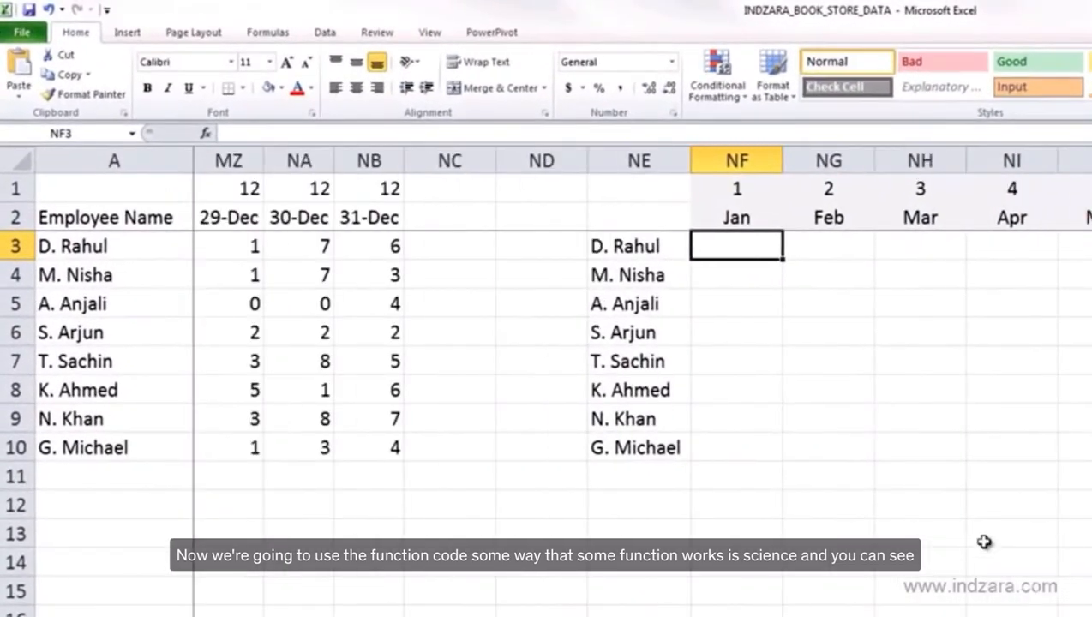
pyautogui.write('=sumif')
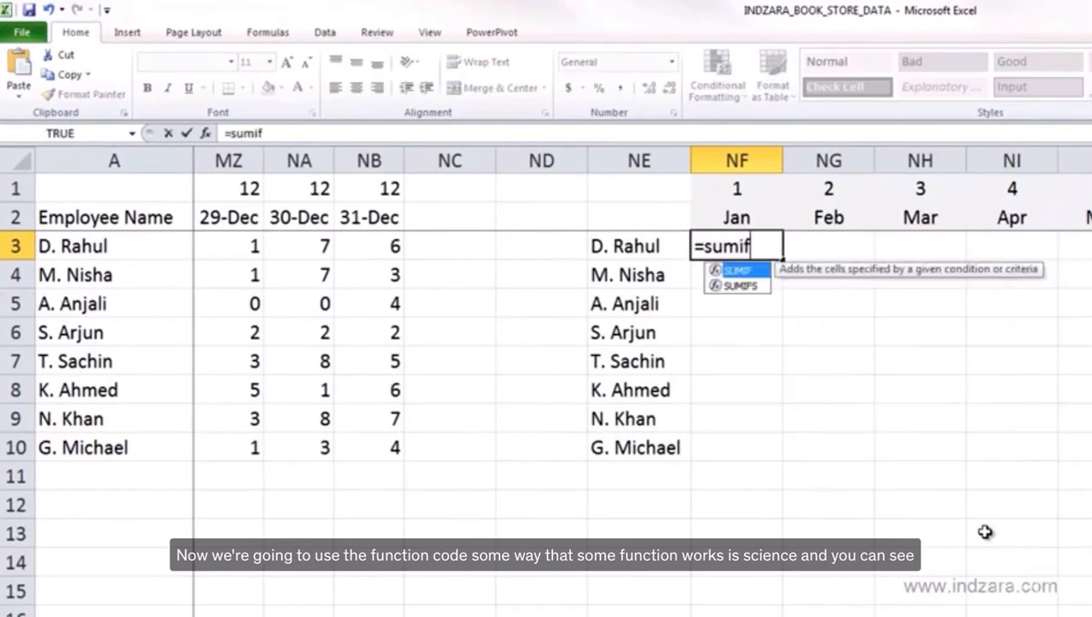
pyautogui.write('(')
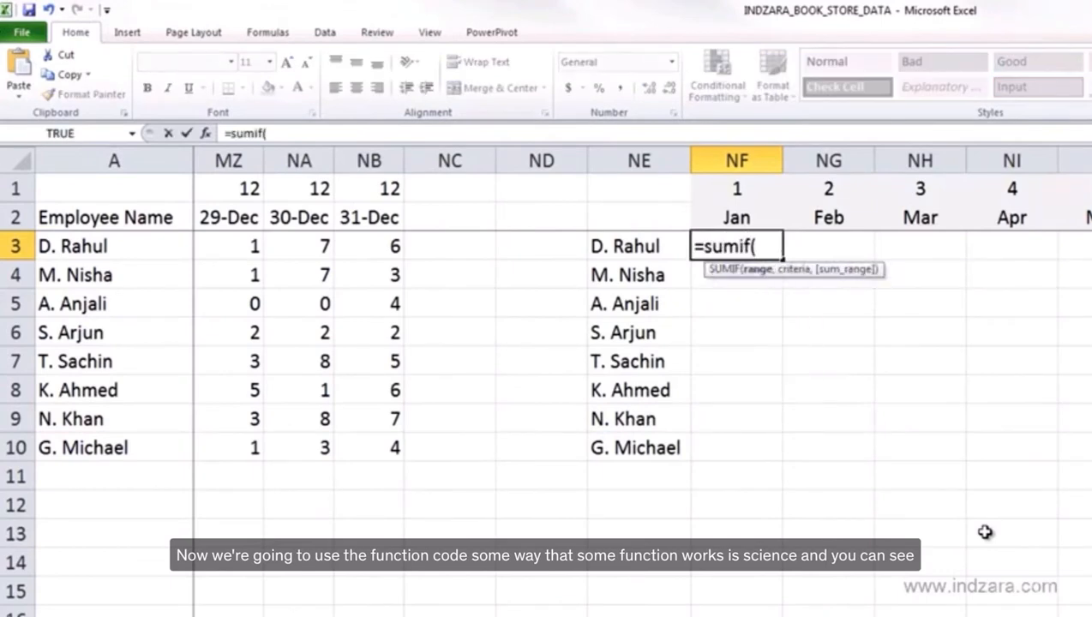
pyautogui.press('BackSpace')
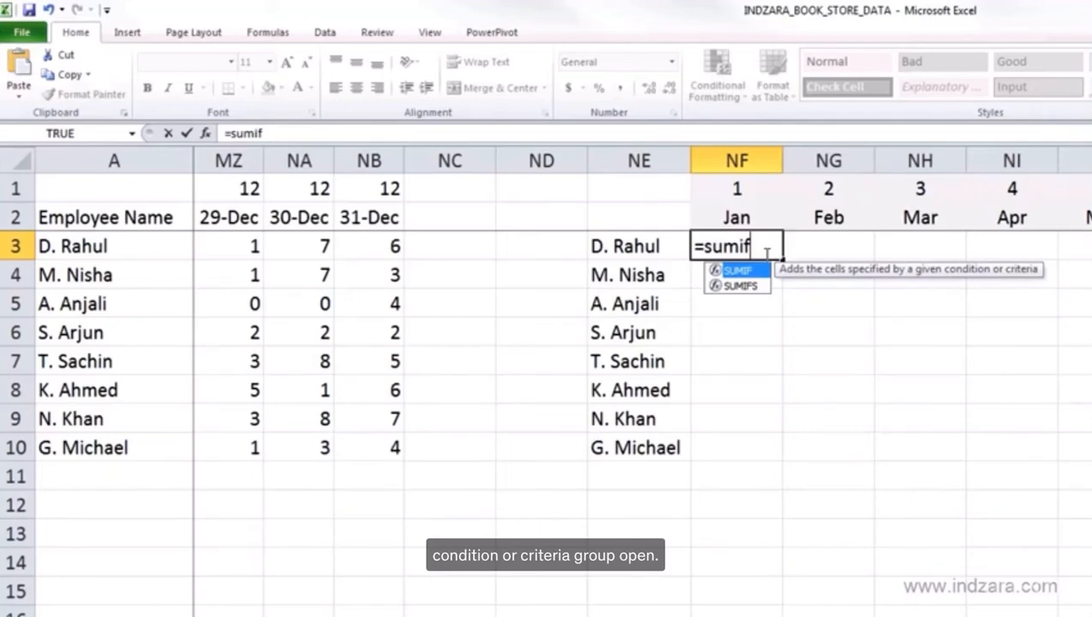
pyautogui.write('(')
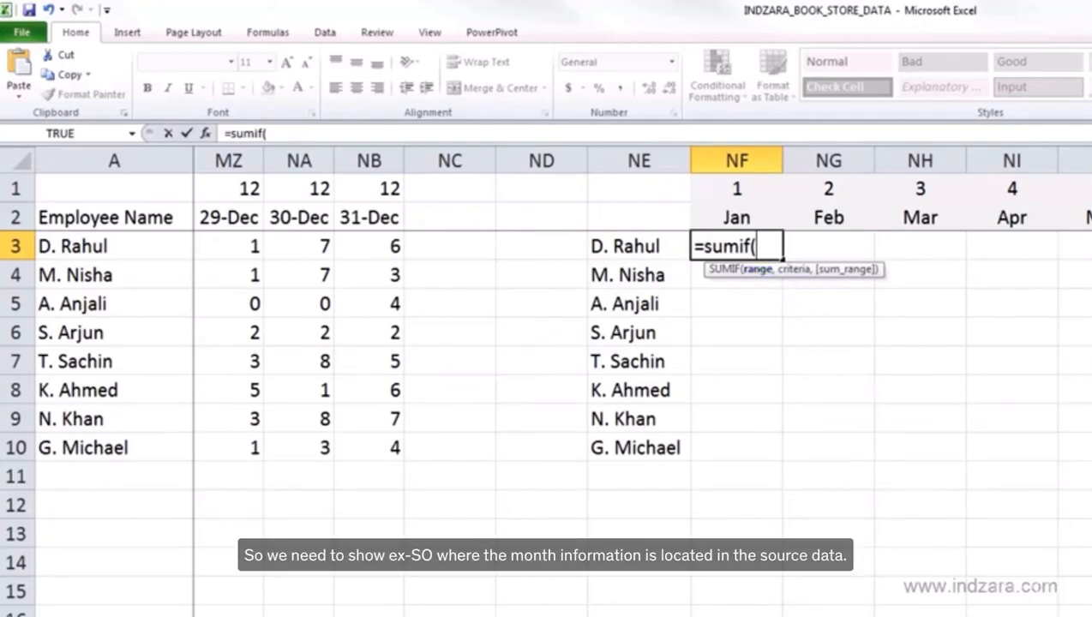
pyautogui.click(385, 187)
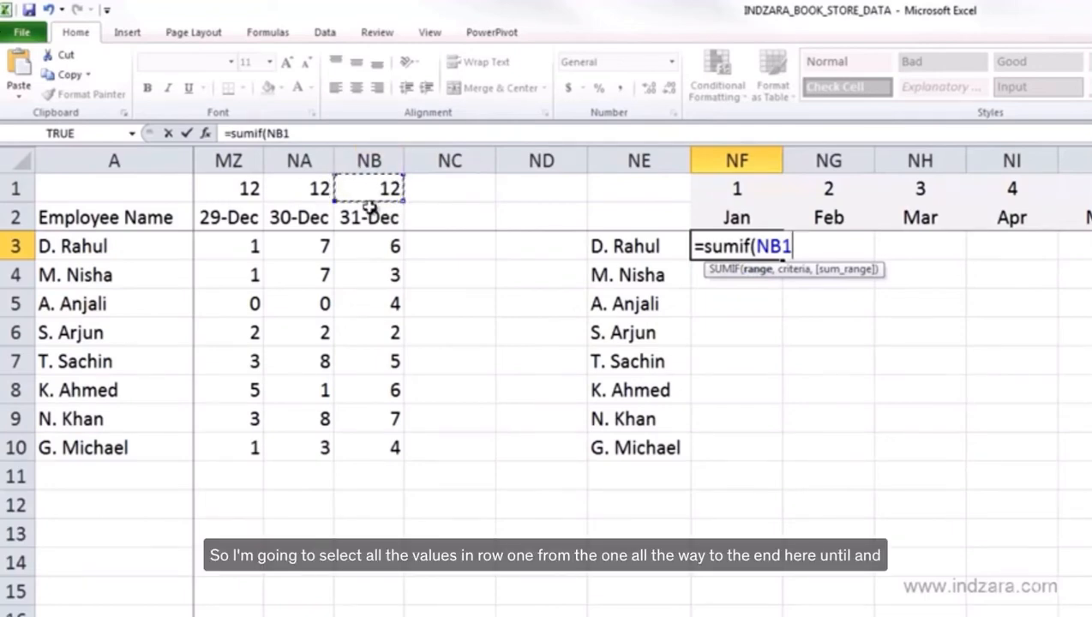
pyautogui.hotkey('ctrl', 'shift', 'Left')
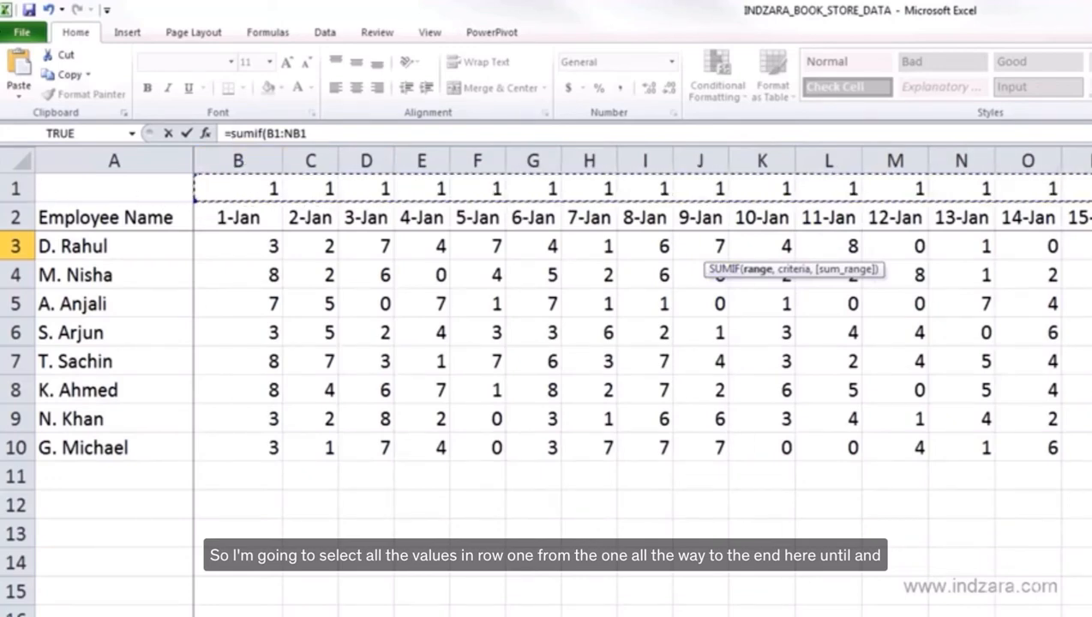
pyautogui.hscroll(20, 643, 382)
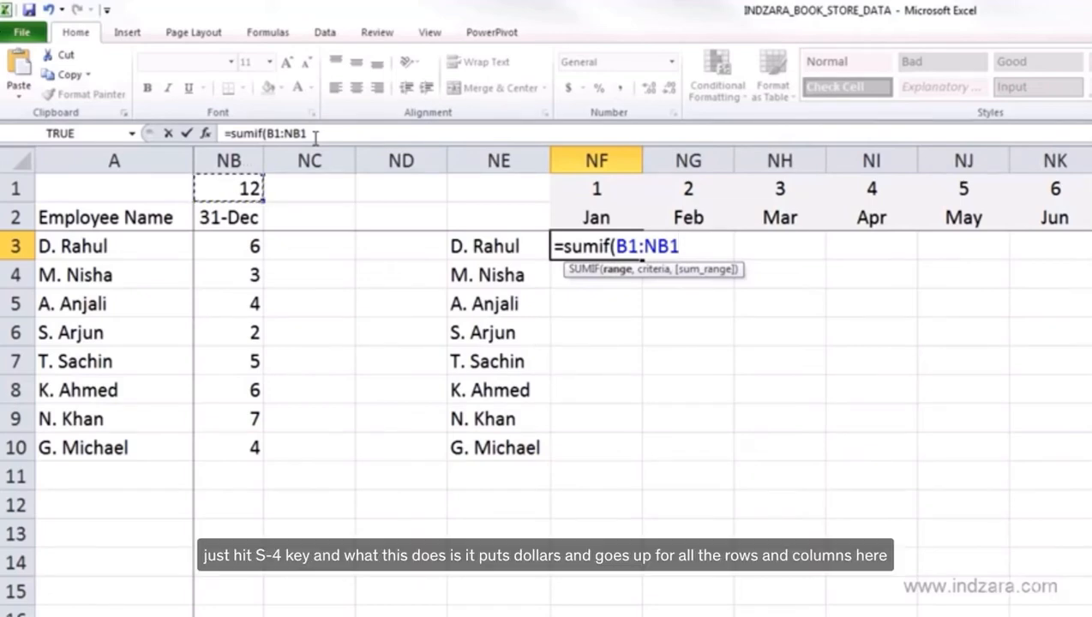
# - Make the SUMIF criteria range fully absolute as $B$1:$NB$1
pyautogui.press('F4')
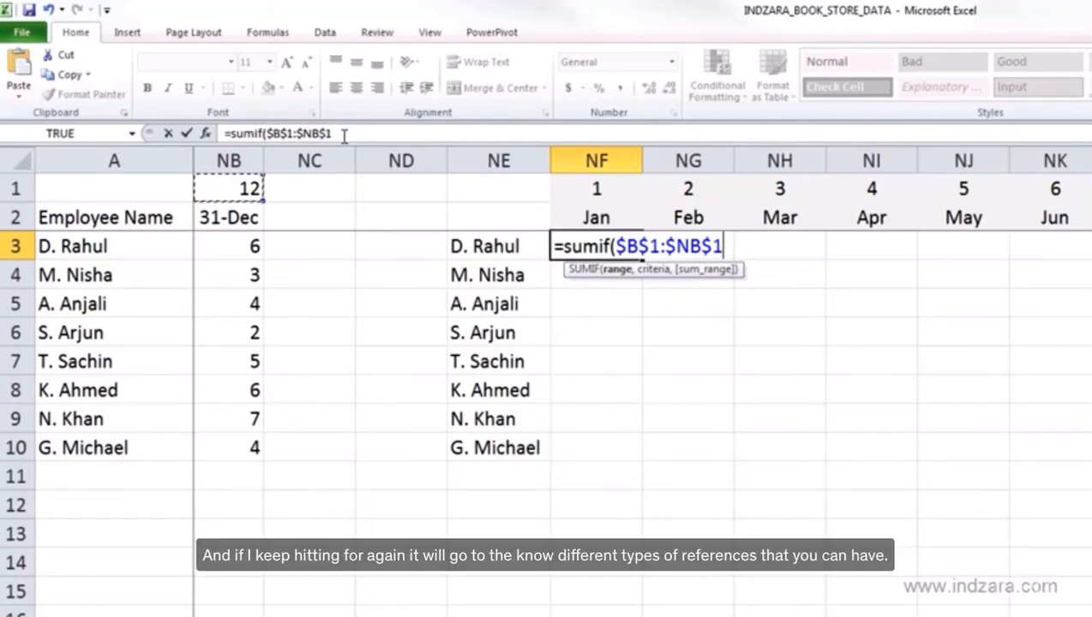
pyautogui.press('F4')
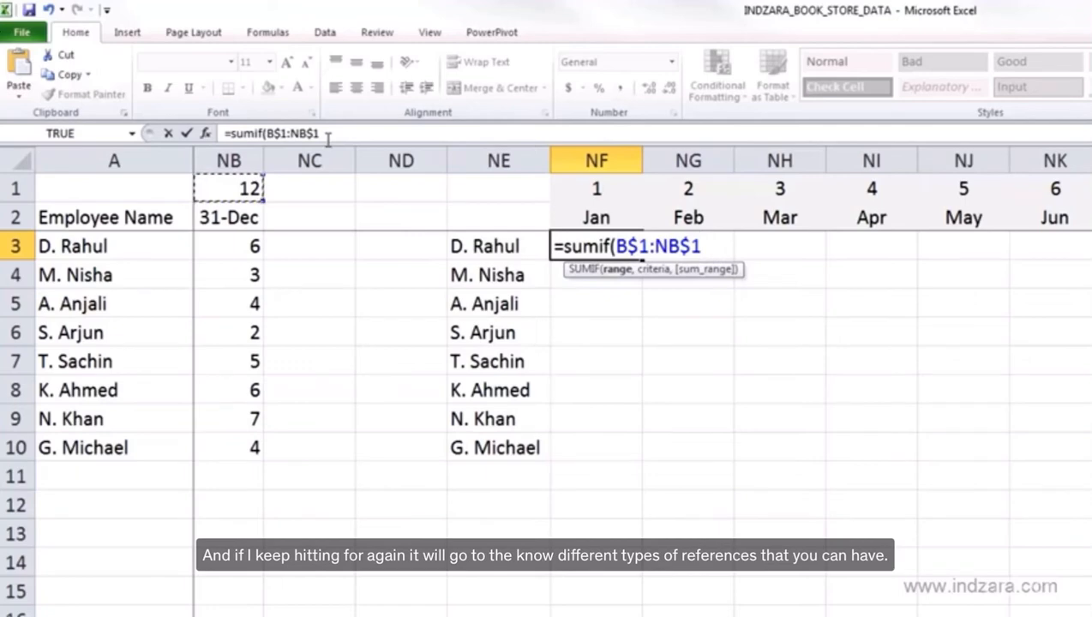
pyautogui.press('F4')
pyautogui.press('F4')
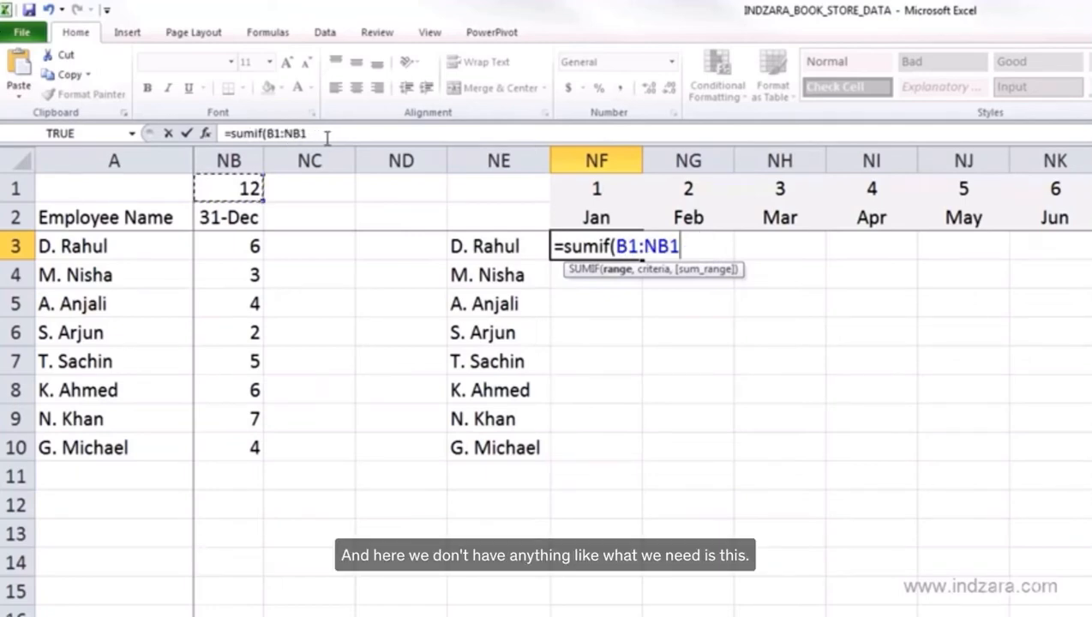
pyautogui.press('F4')
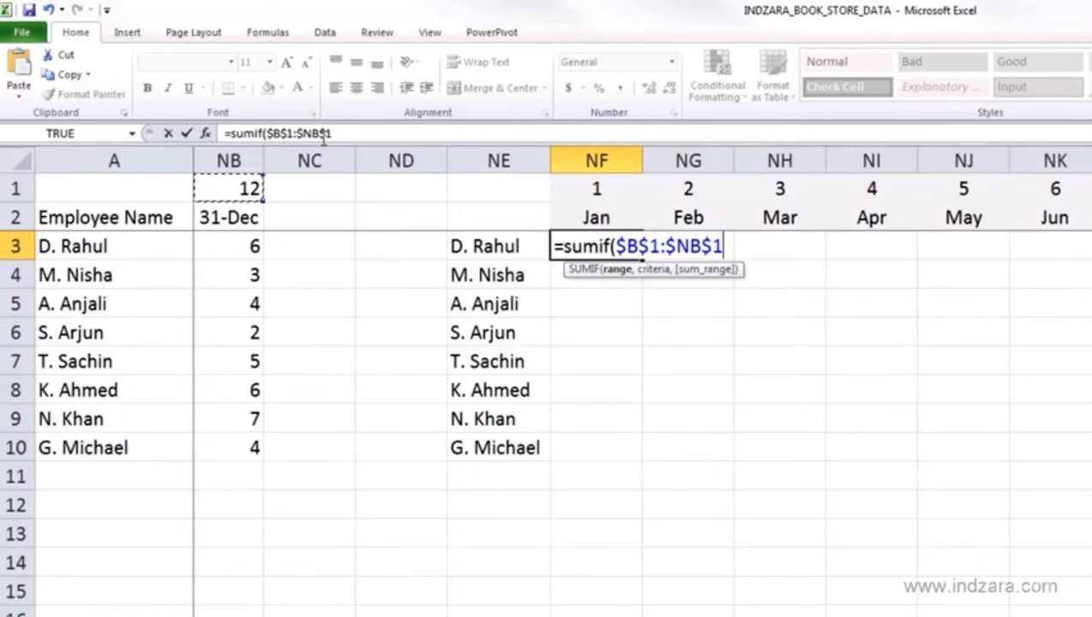
pyautogui.click(410, 135)
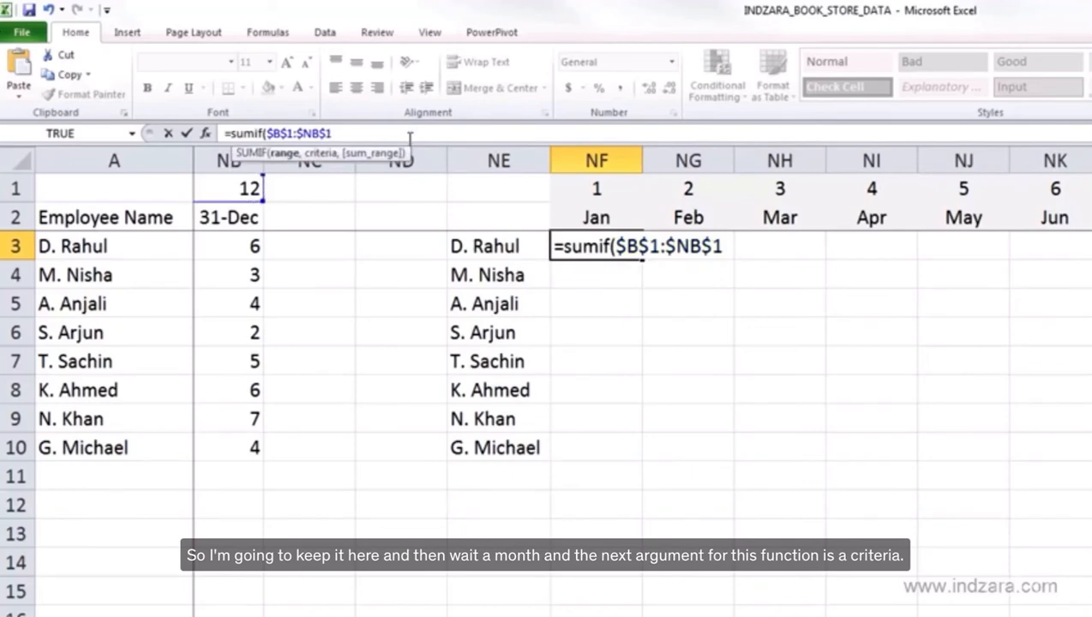
# - Add the January month number as the SUMIF criteria, locking only its row as NF$1
pyautogui.write(',')
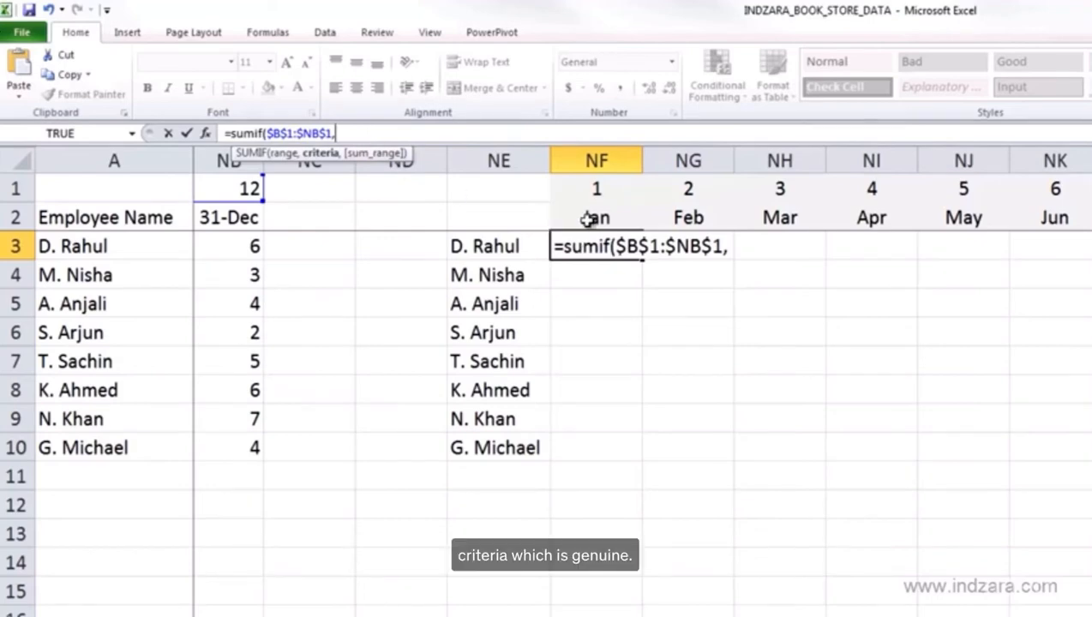
pyautogui.click(589, 188)
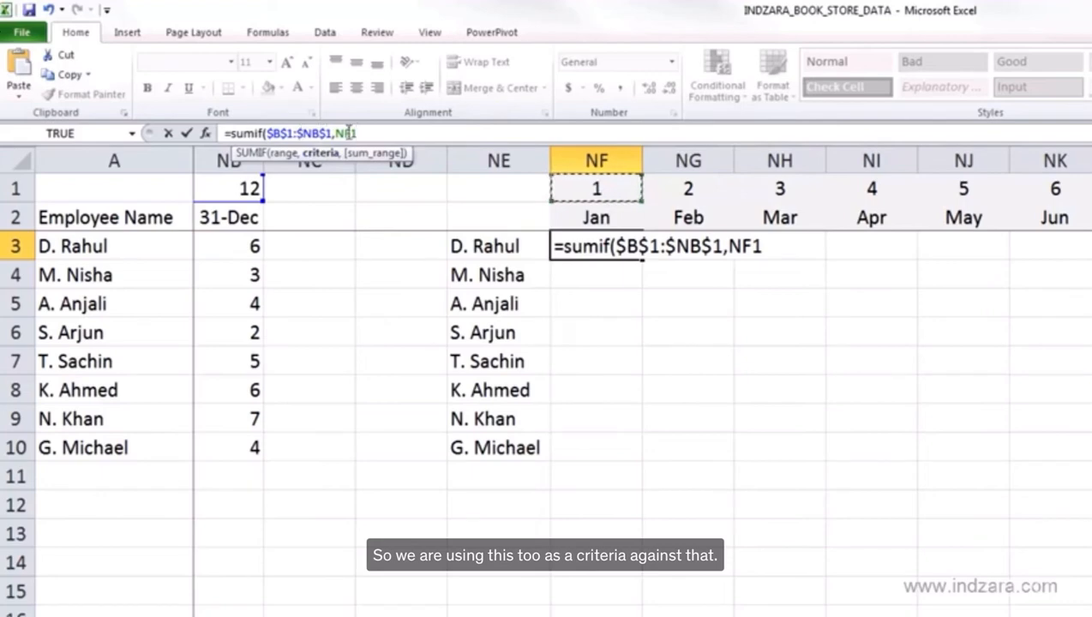
pyautogui.click(382, 133)
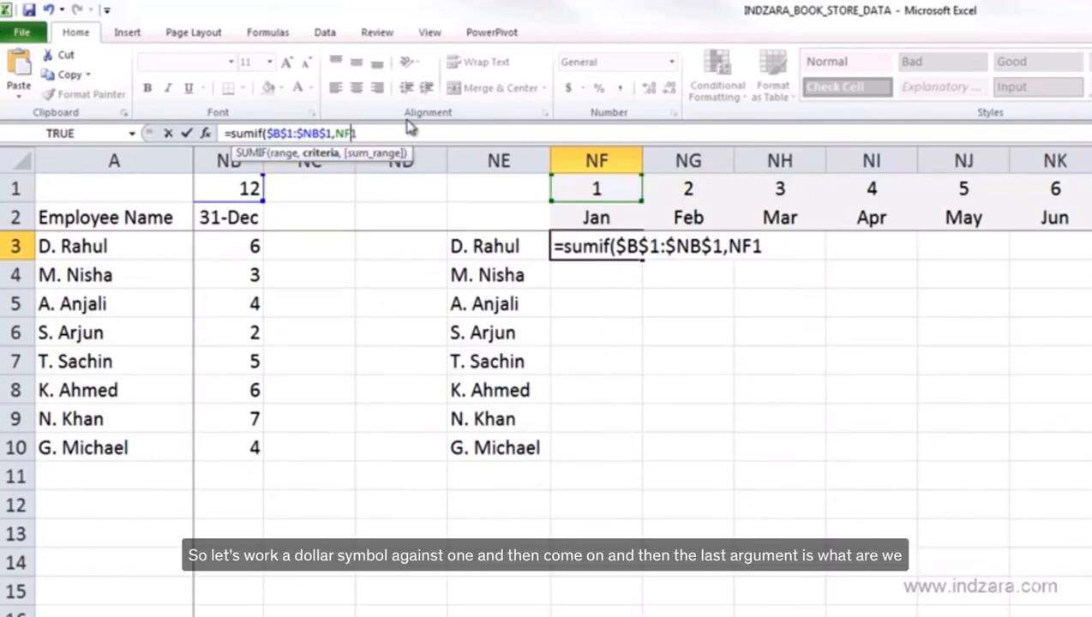
pyautogui.press('Left')
pyautogui.write('$1')
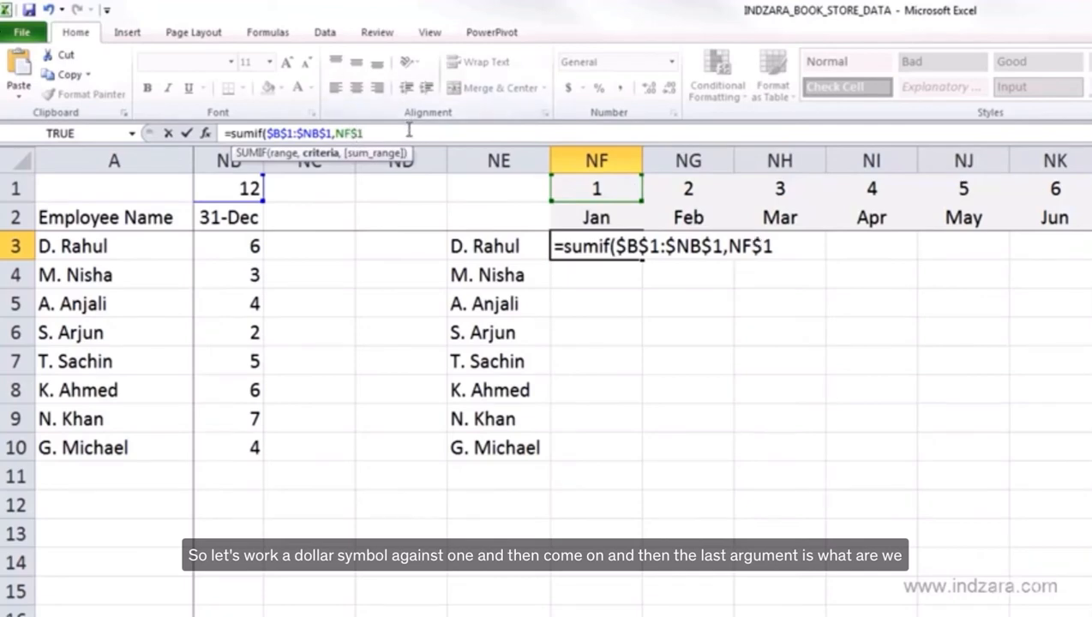
# - Add the first employee's daily values B3:NB3 as the sum range of the SUMIF formula
pyautogui.write(',')
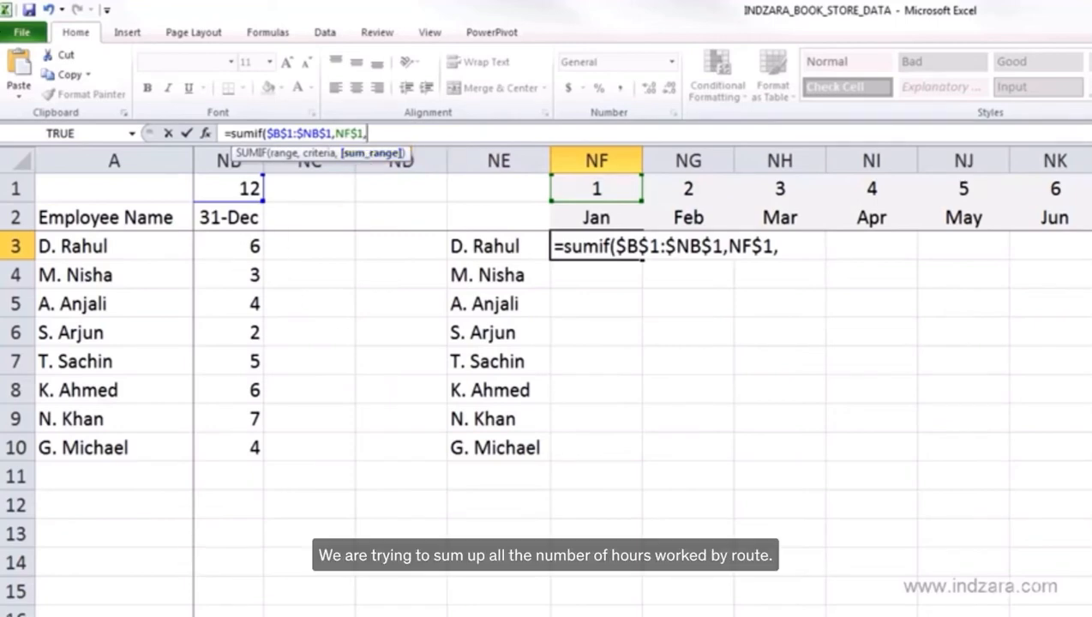
pyautogui.hscroll(-8, 643, 343)
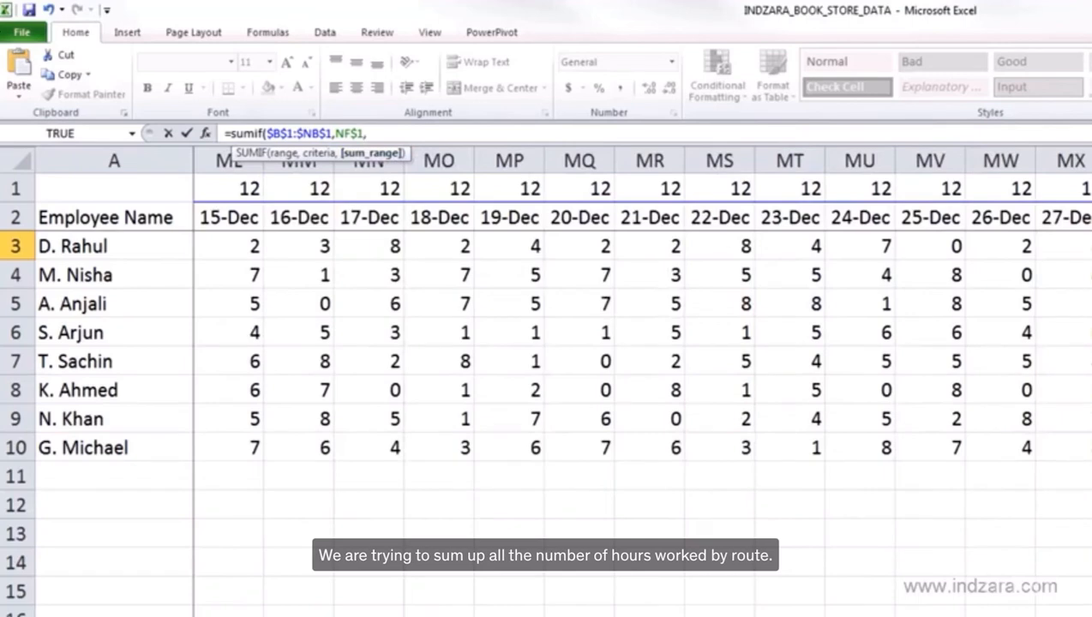
pyautogui.write('NB3')
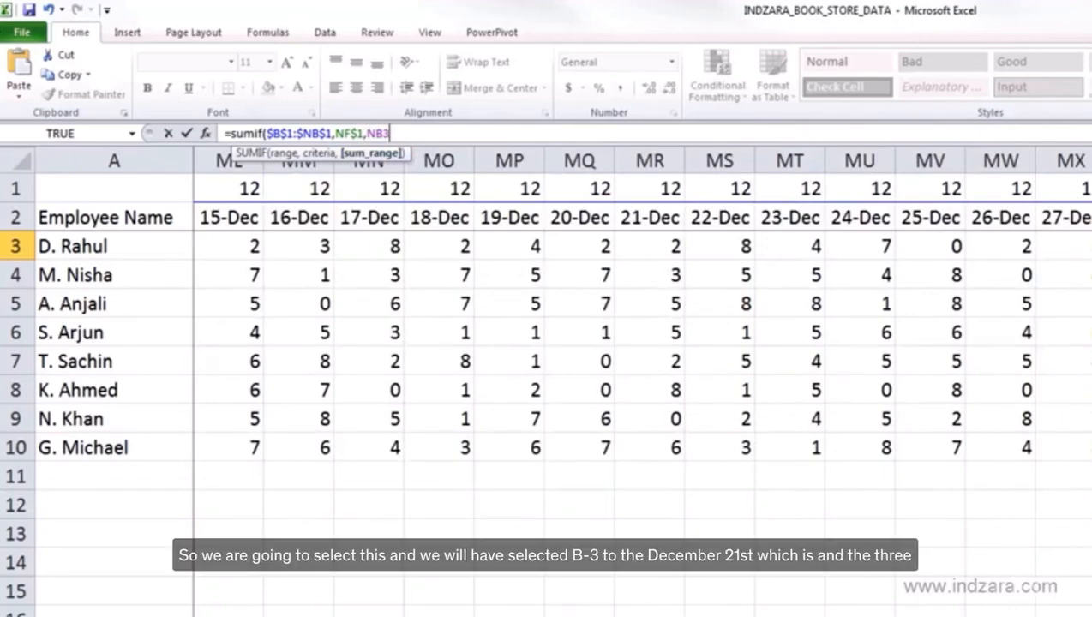
pyautogui.hotkey('ctrl', 'shift', 'Left')
pyautogui.hotkey('shift', 'Right')
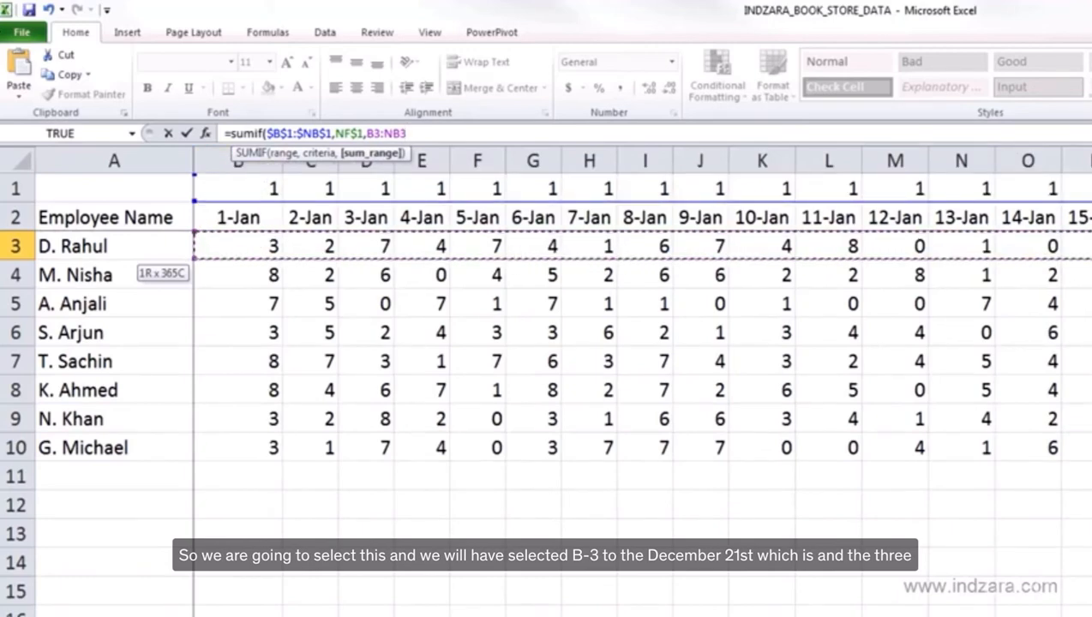
pyautogui.hscroll(20, 643, 377)
pyautogui.hscroll(20, 643, 378)
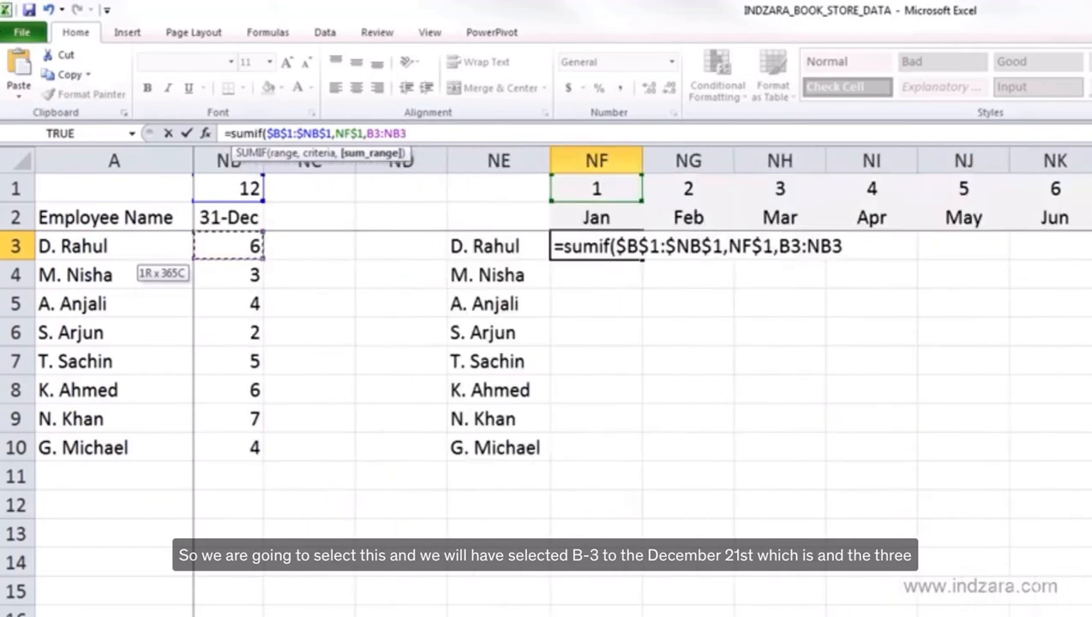
pyautogui.hscroll(-2, 549, 343)
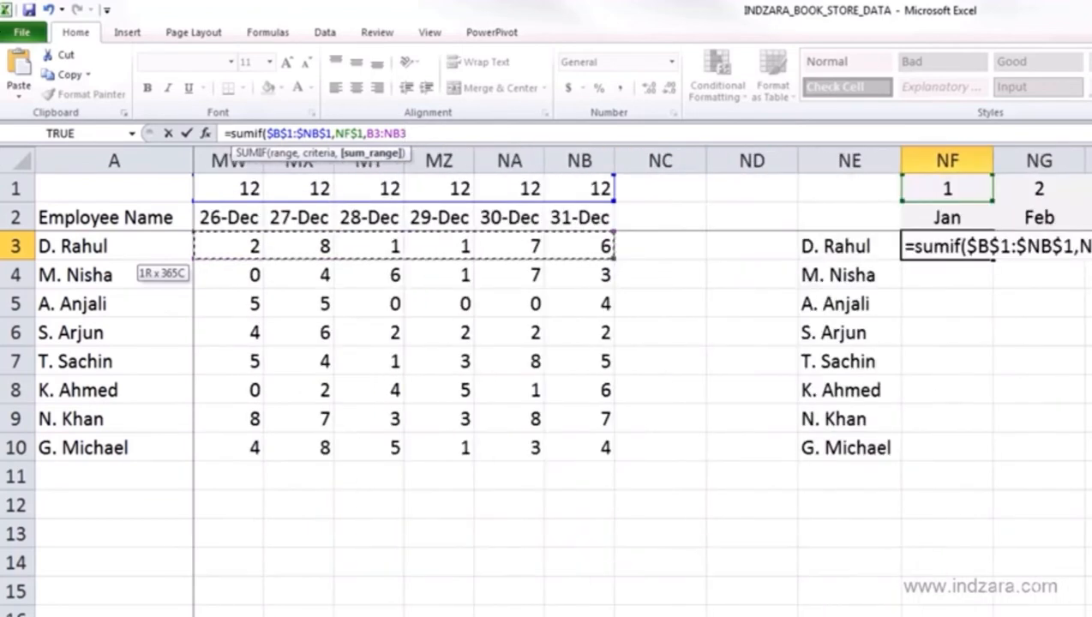
# - Lock the sum range's columns as $B3:$NB3 and complete the formula =SUMIF($B$1:$NB$1,NF$1,$B3:$NB3) in NF3
pyautogui.click(407, 135)
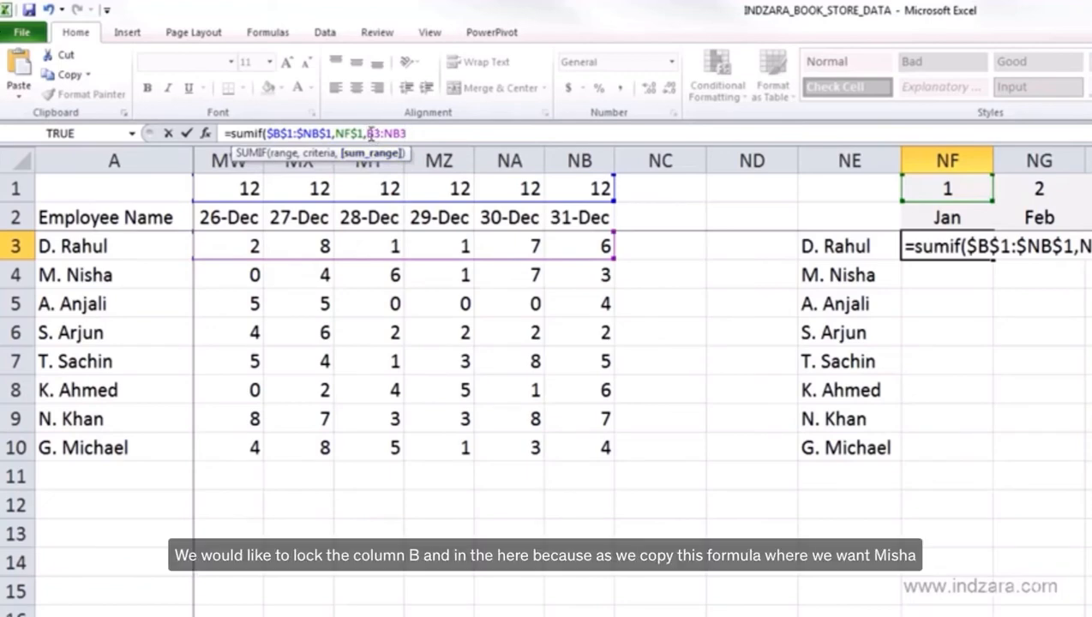
pyautogui.click(369, 134)
pyautogui.write('$')
pyautogui.write('$')
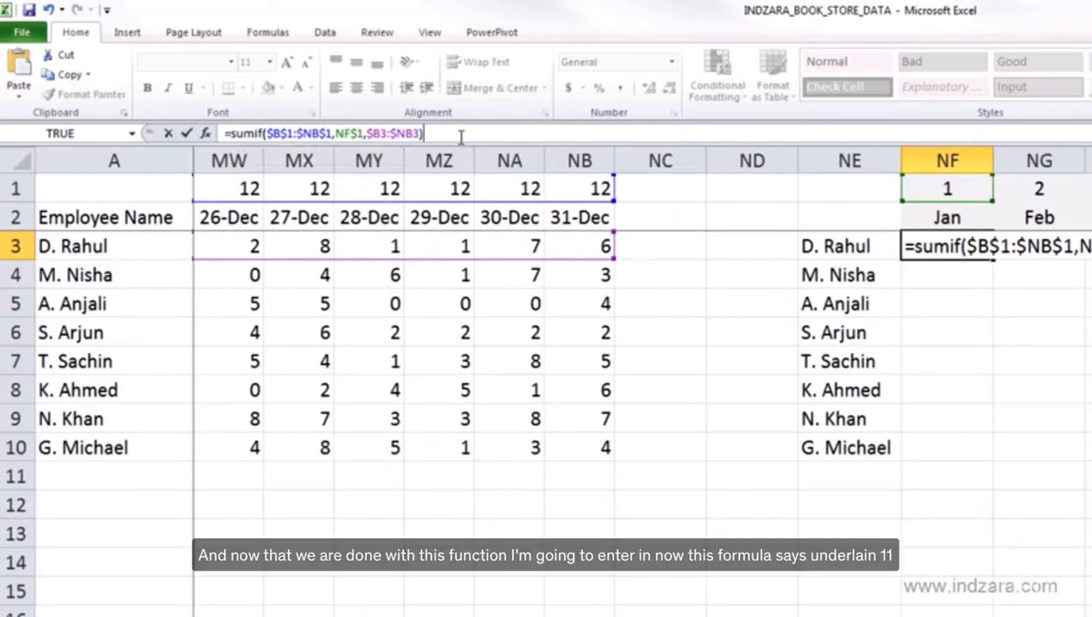
pyautogui.press('Return')
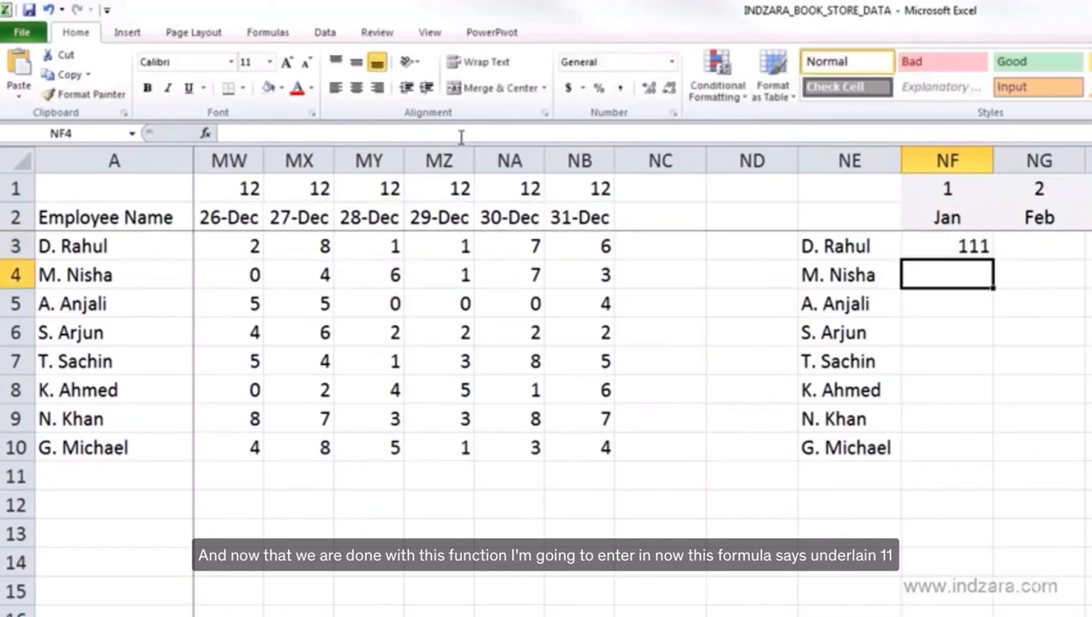
# - Fill the SUMIF formula from NF3 down to NF10 and check the copied references in NF4 and NF5
pyautogui.click(953, 251)
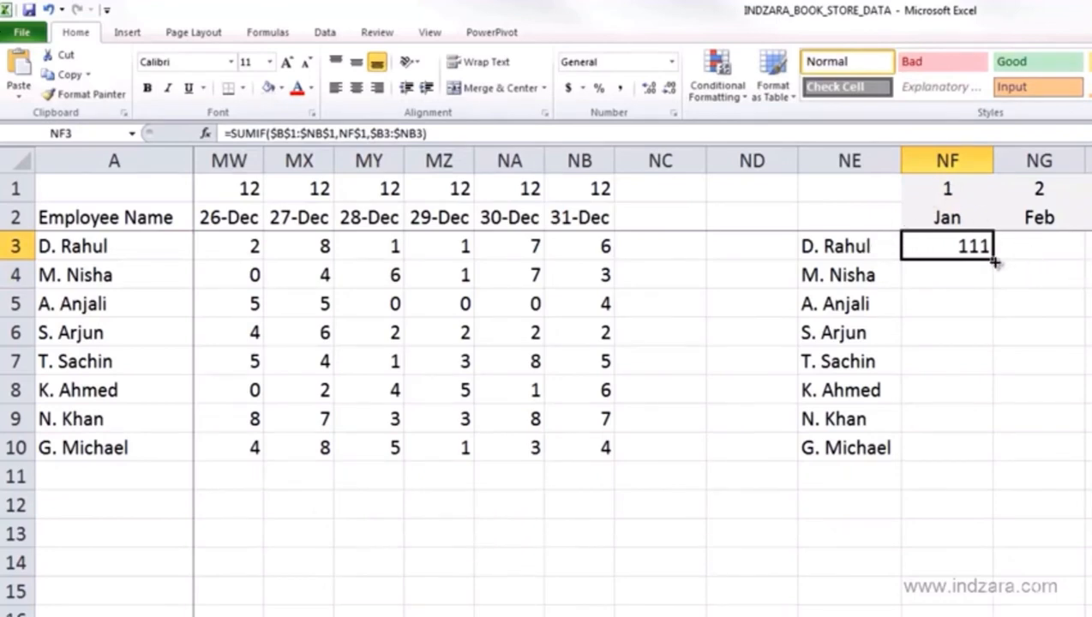
pyautogui.moveTo(993, 258); pyautogui.dragTo(990, 459)
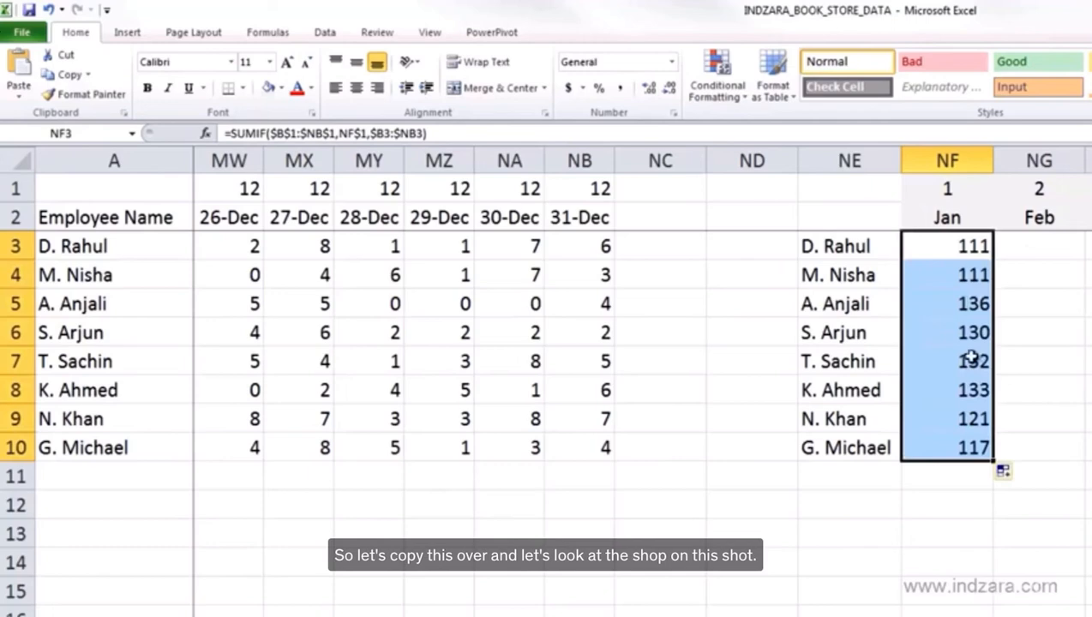
pyautogui.click(964, 276)
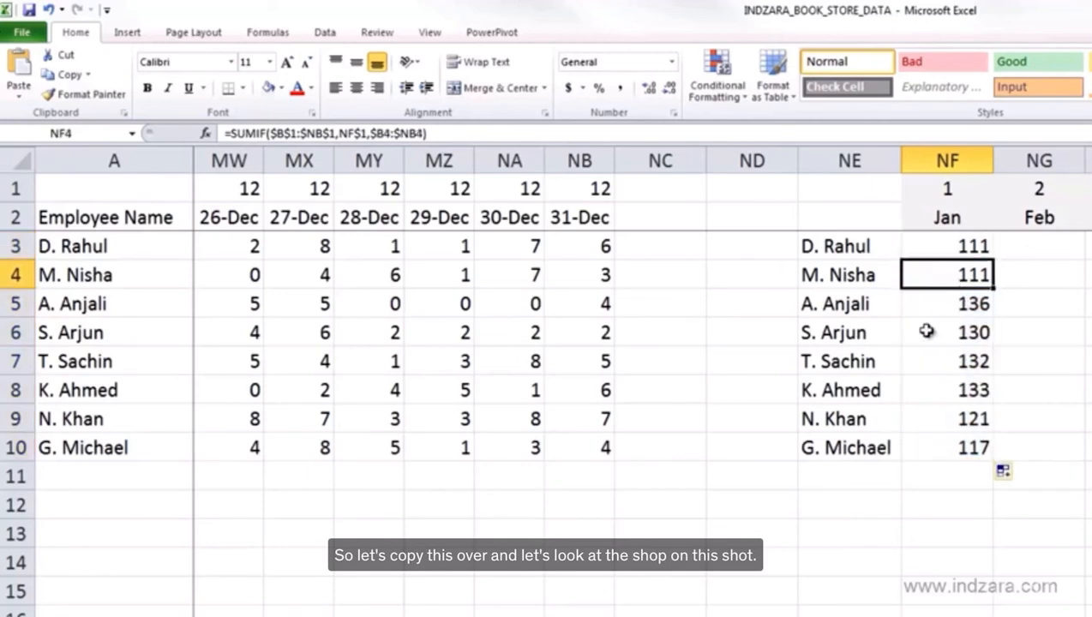
pyautogui.click(340, 134)
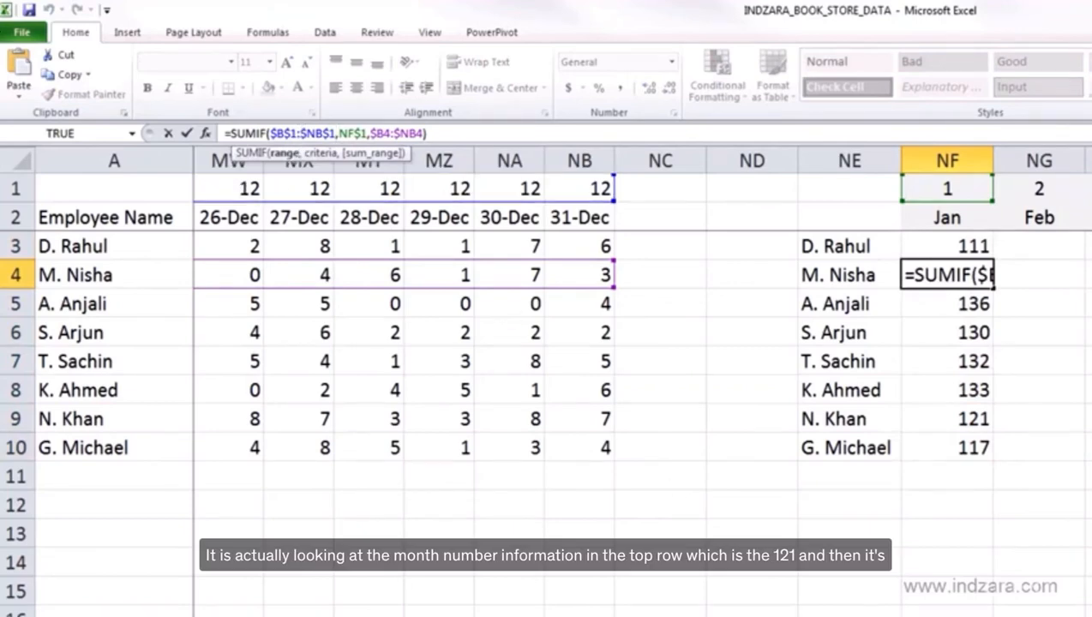
pyautogui.hscroll(-2, 895, 505)
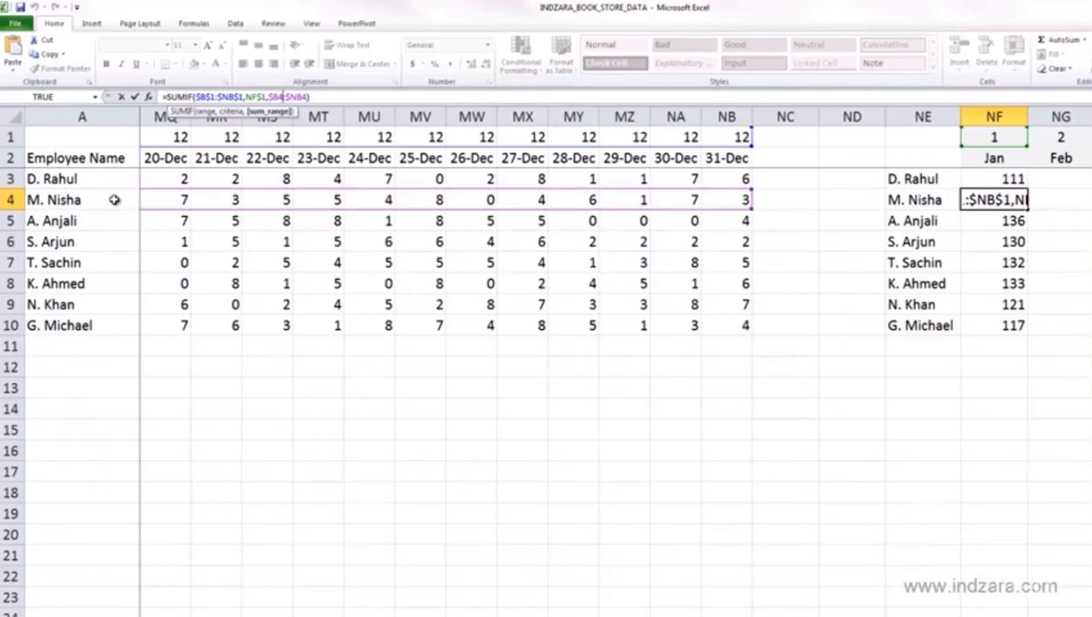
pyautogui.press('Return')
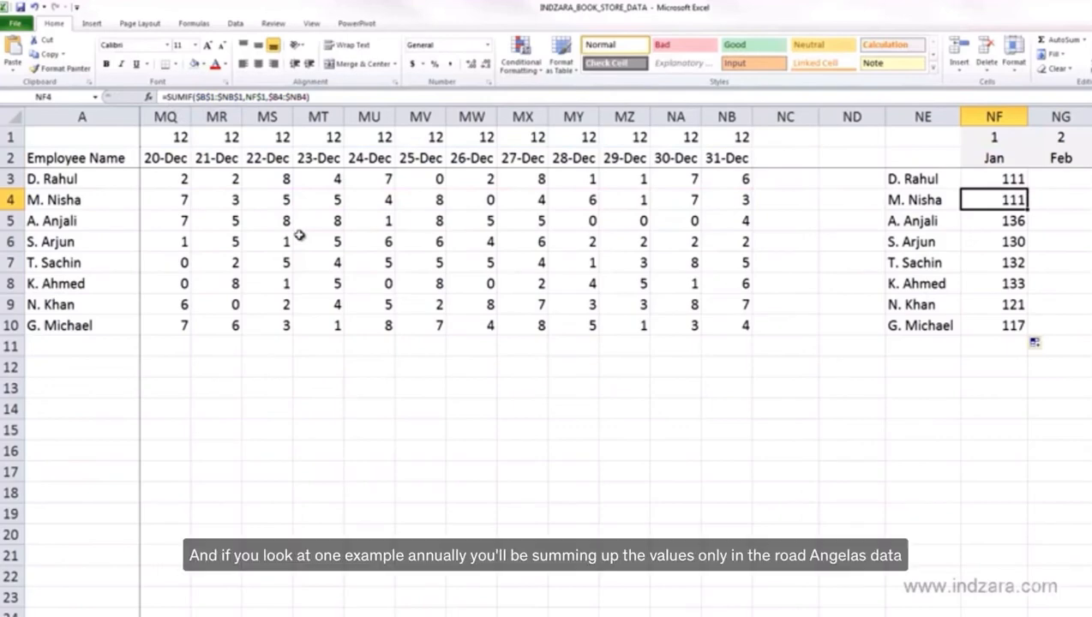
pyautogui.press('F2')
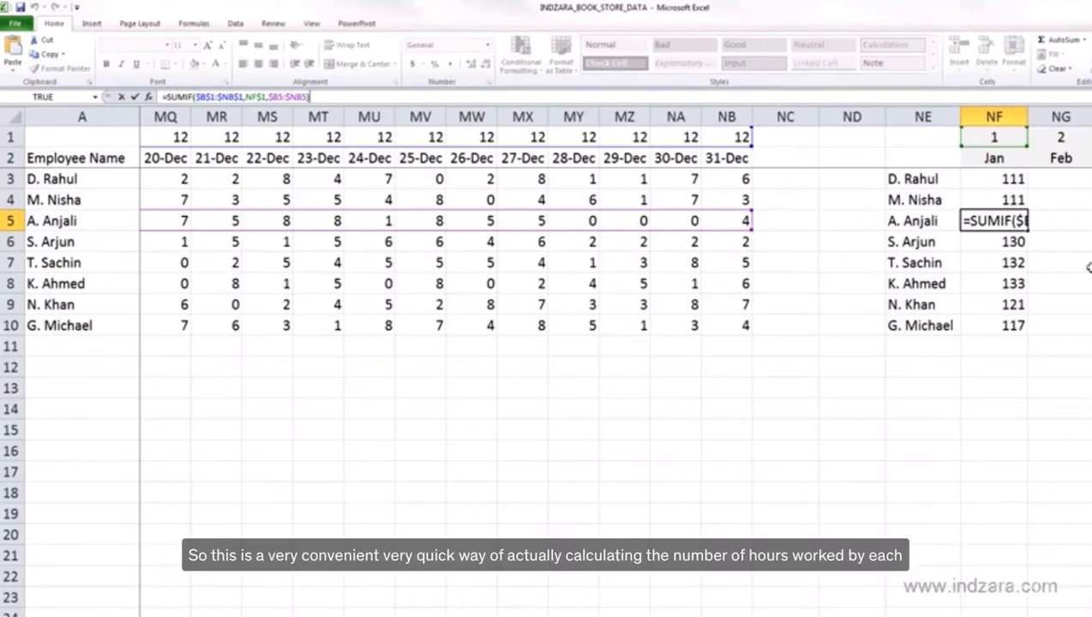
pyautogui.hotkey('ctrl', 'Return')
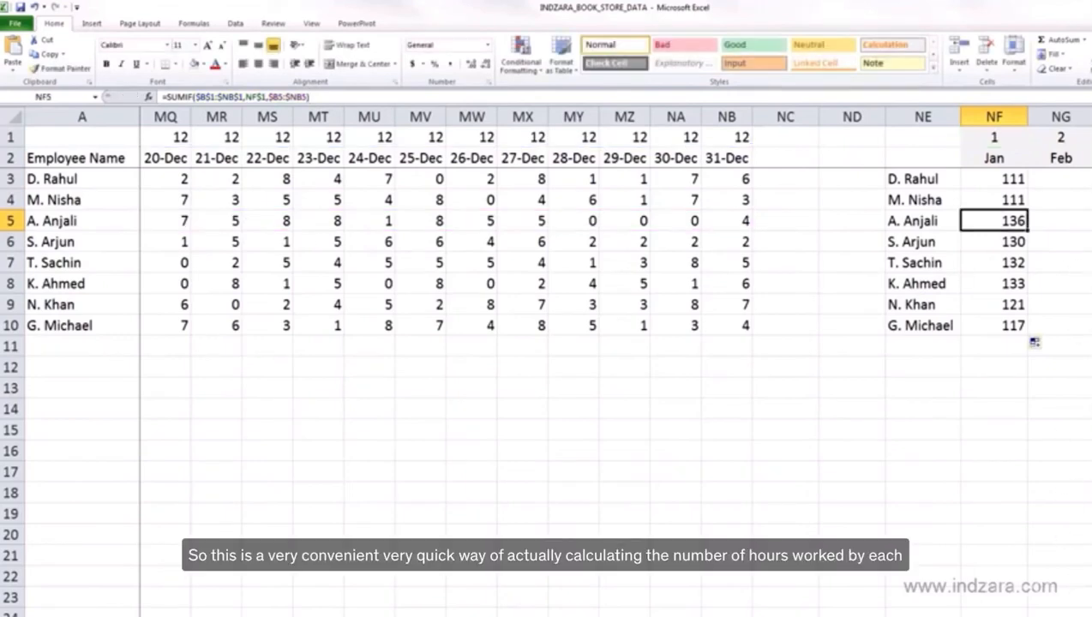
# - Fill the January SUMIF formulas in NF3:NF10 across all the remaining months through December in column NQ
pyautogui.hscroll(8, 617, 257)
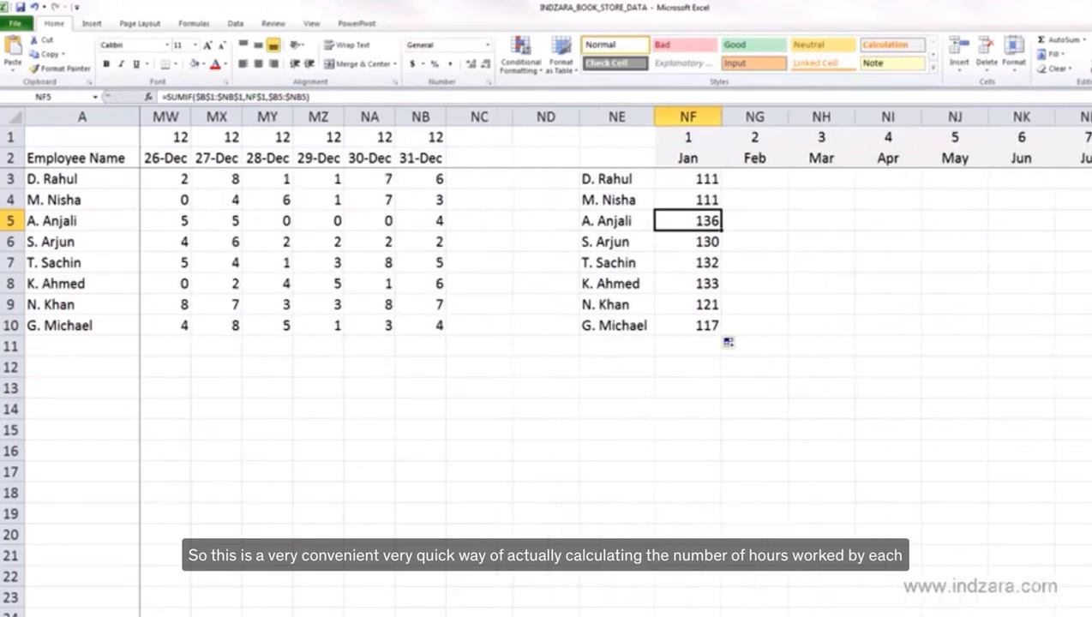
pyautogui.hscroll(1, 785, 385)
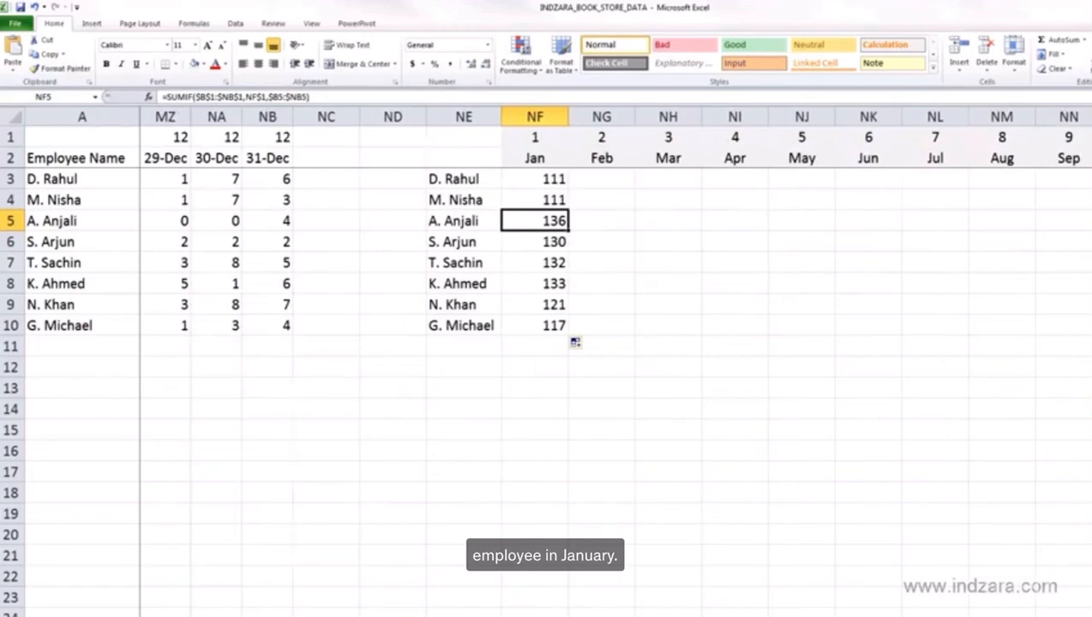
pyautogui.hscroll(4, 445, 244)
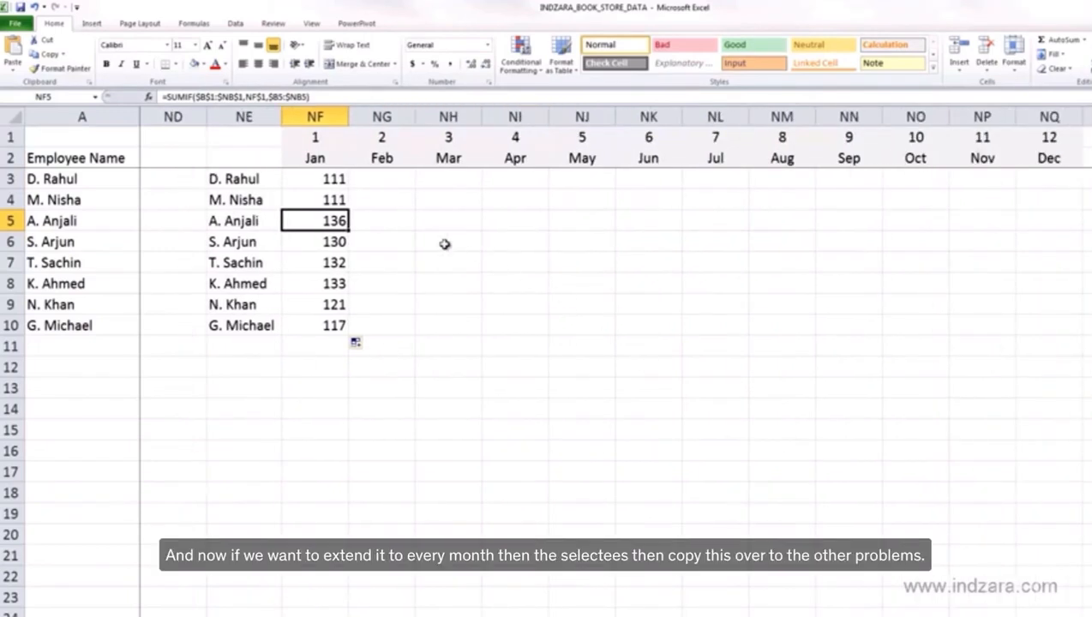
pyautogui.moveTo(337, 180); pyautogui.dragTo(1057, 363)
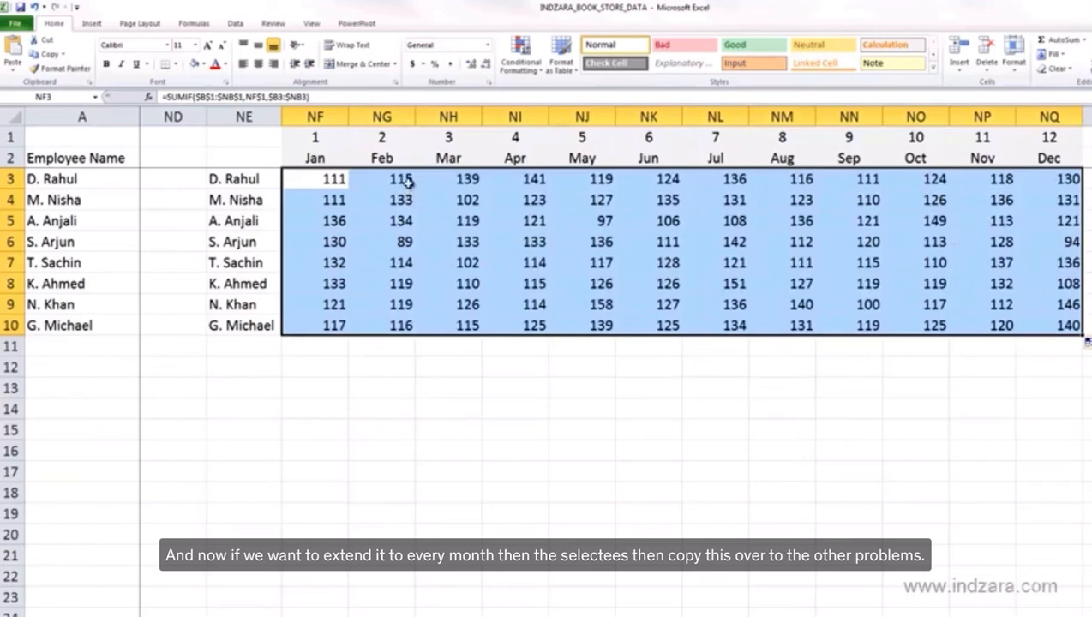
# - Check the cell references of the copied SUMIF formulas for April in NI3 and NI10
pyautogui.click(538, 178)
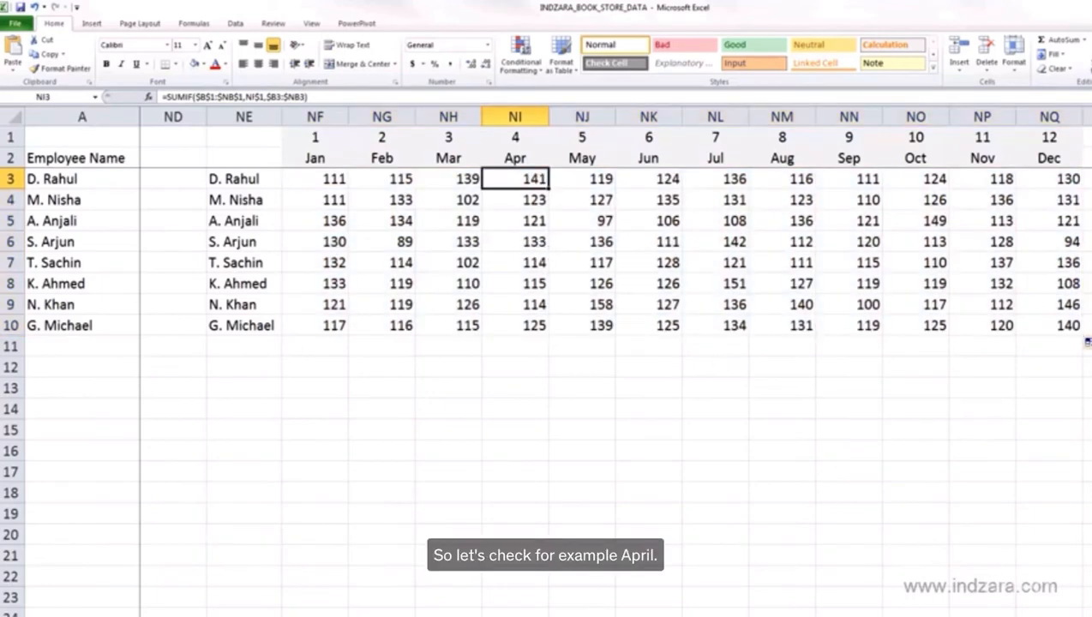
pyautogui.hscroll(-3, 377, 198)
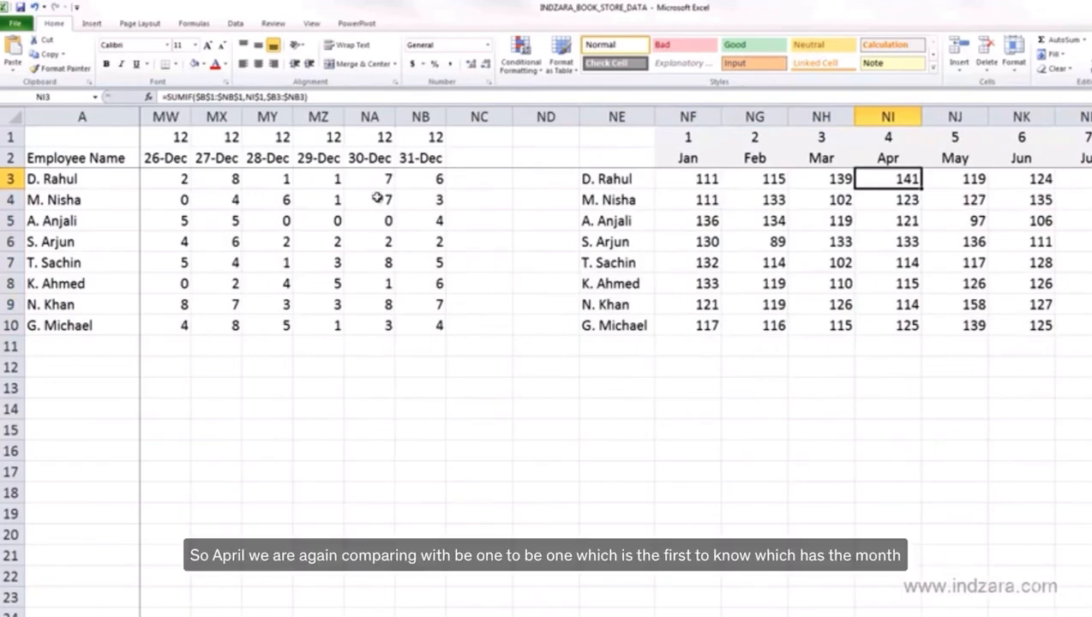
pyautogui.click(321, 96)
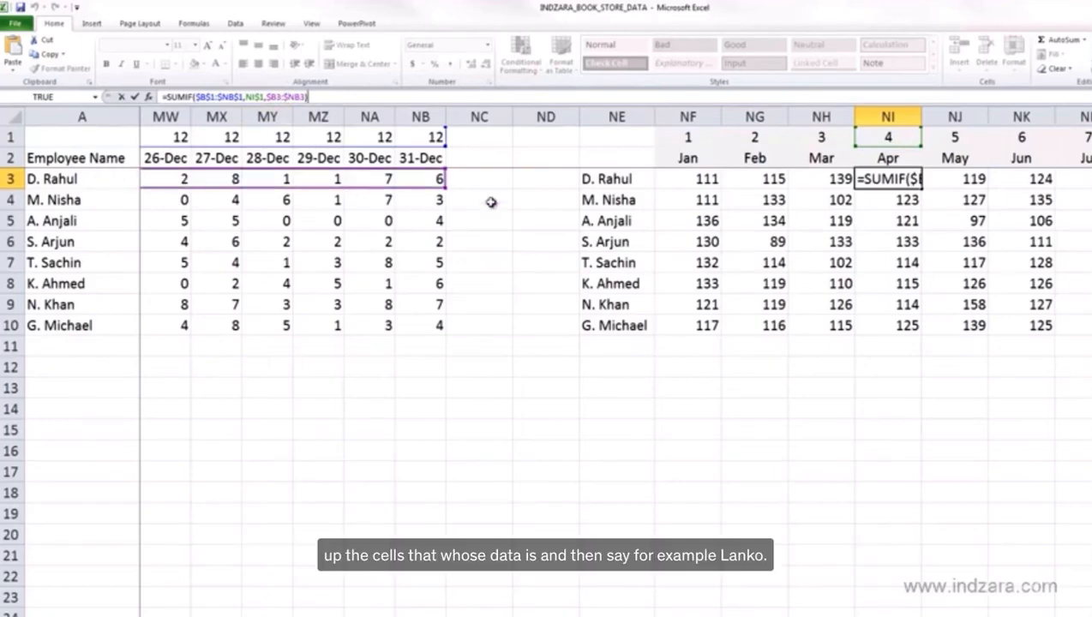
pyautogui.hotkey('ctrl', 'Return')
pyautogui.click(903, 325)
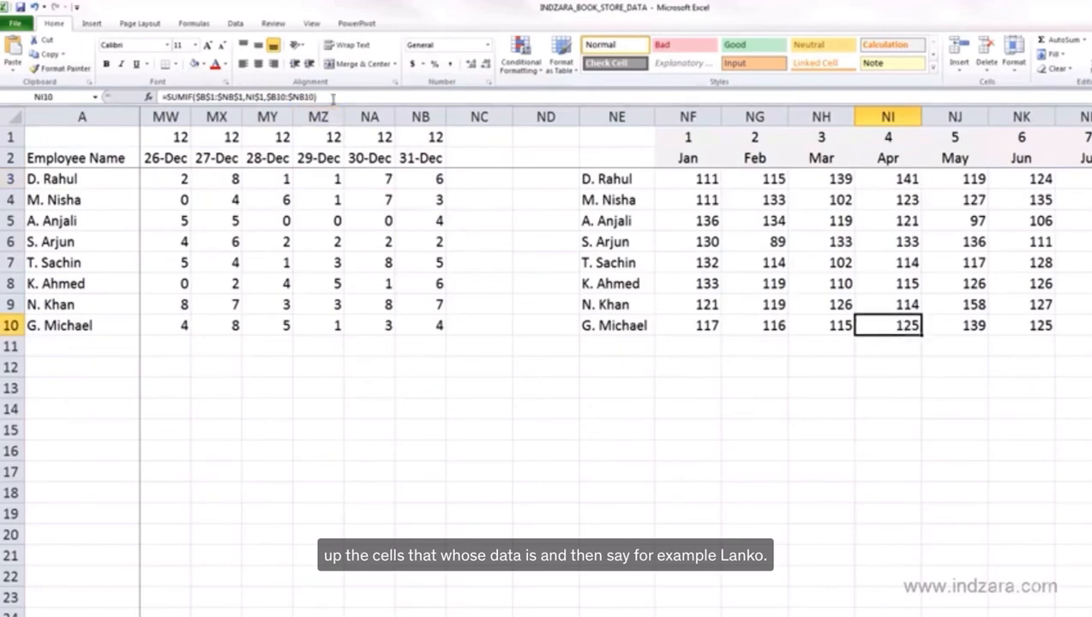
pyautogui.click(317, 98)
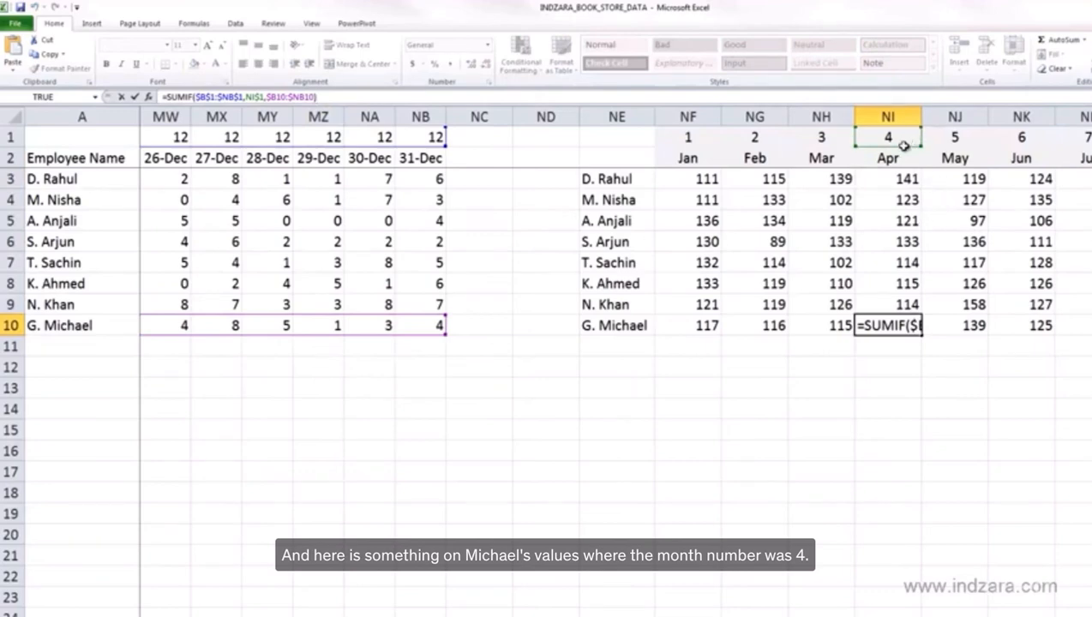
pyautogui.hotkey('ctrl', 'Return')
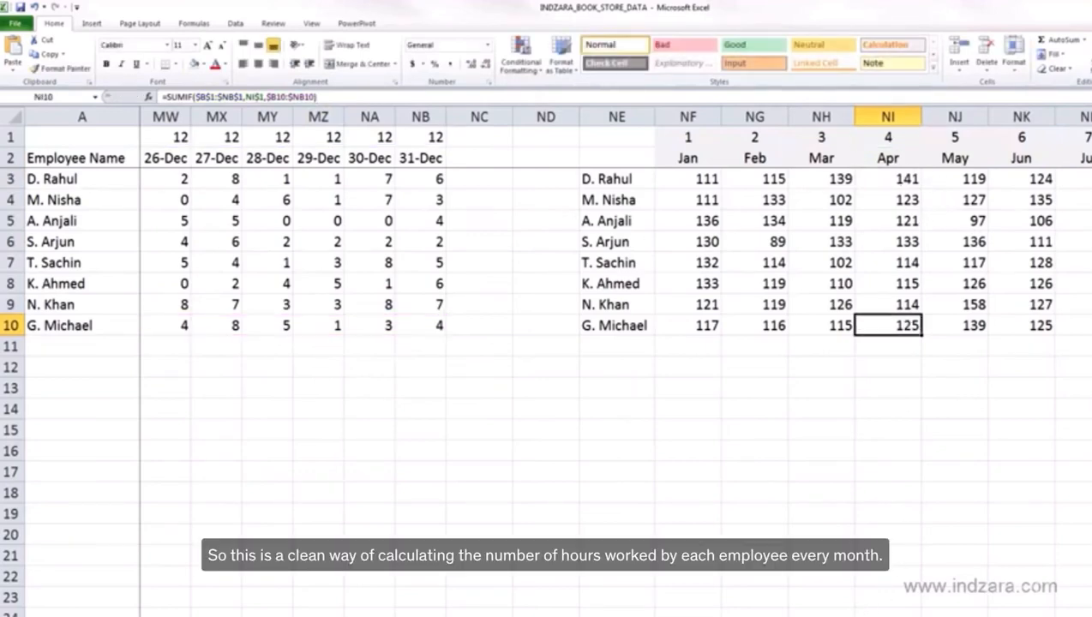
pyautogui.hscroll(7, 619, 360)
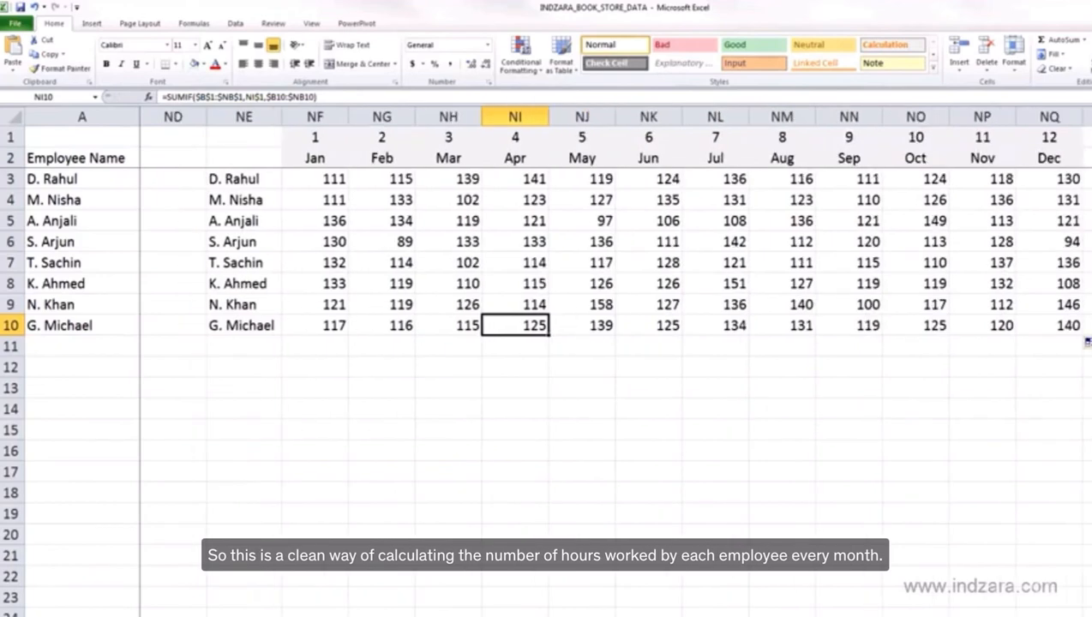
# - Unfreeze the worksheet panes
pyautogui.click(539, 485)
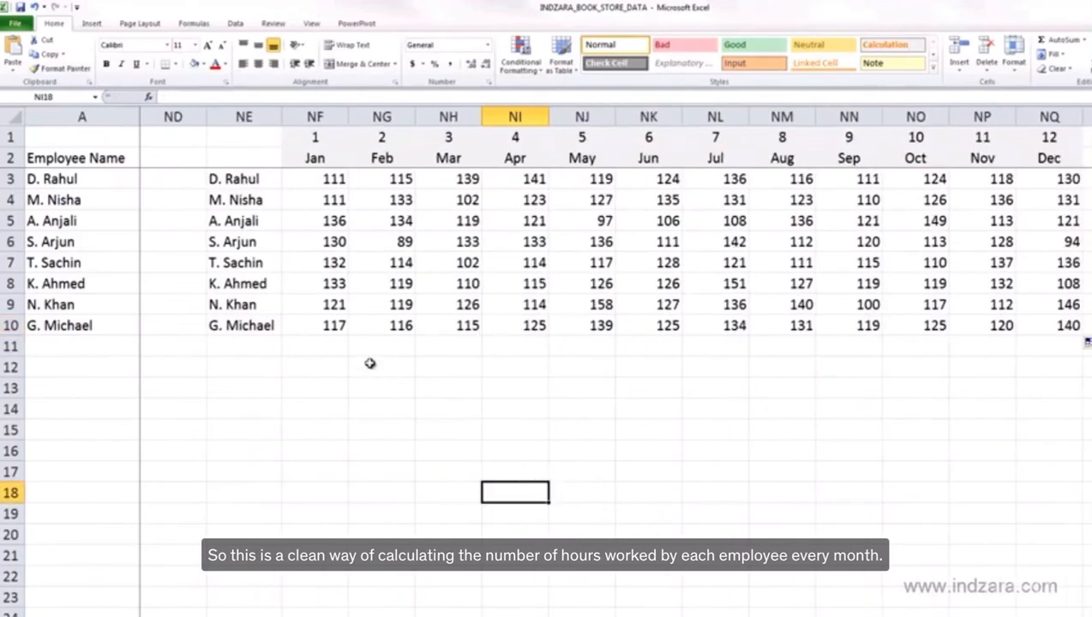
pyautogui.click(186, 180)
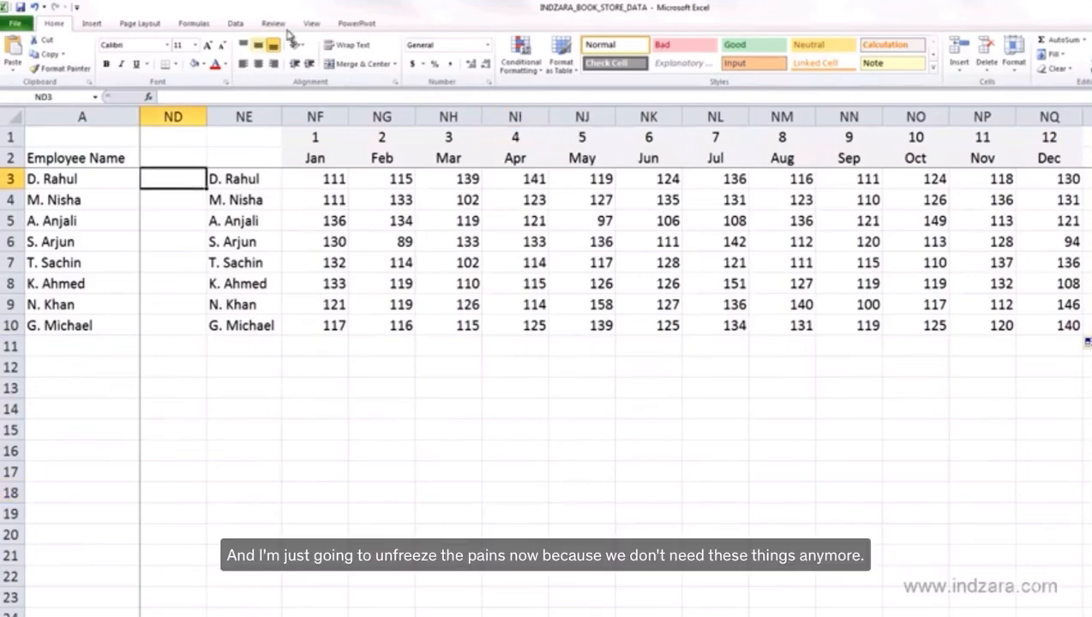
pyautogui.click(310, 24)
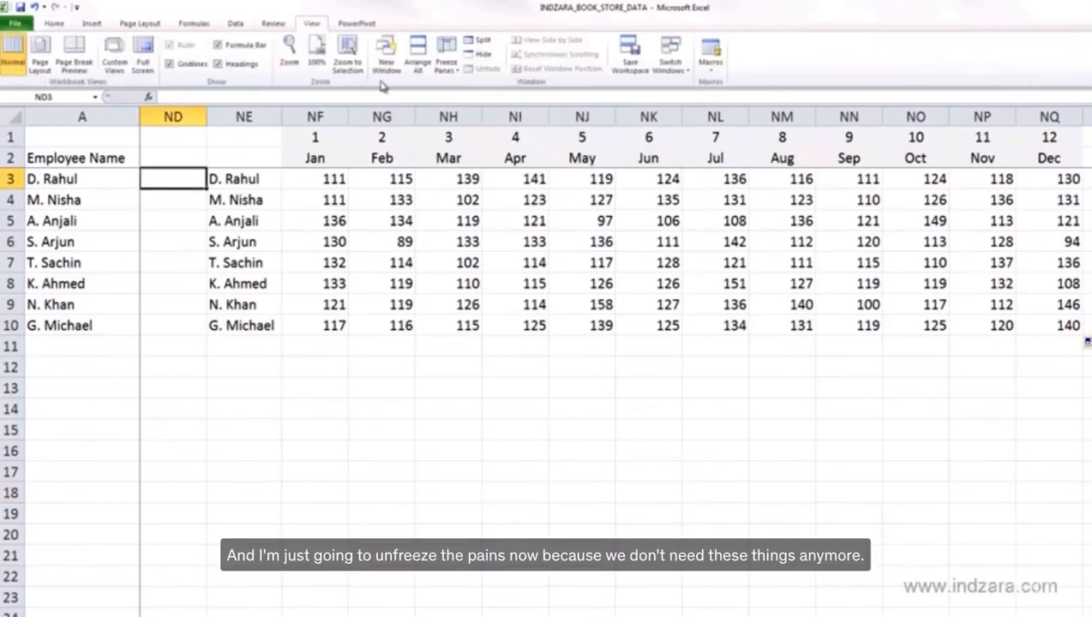
pyautogui.click(447, 65)
pyautogui.click(457, 90)
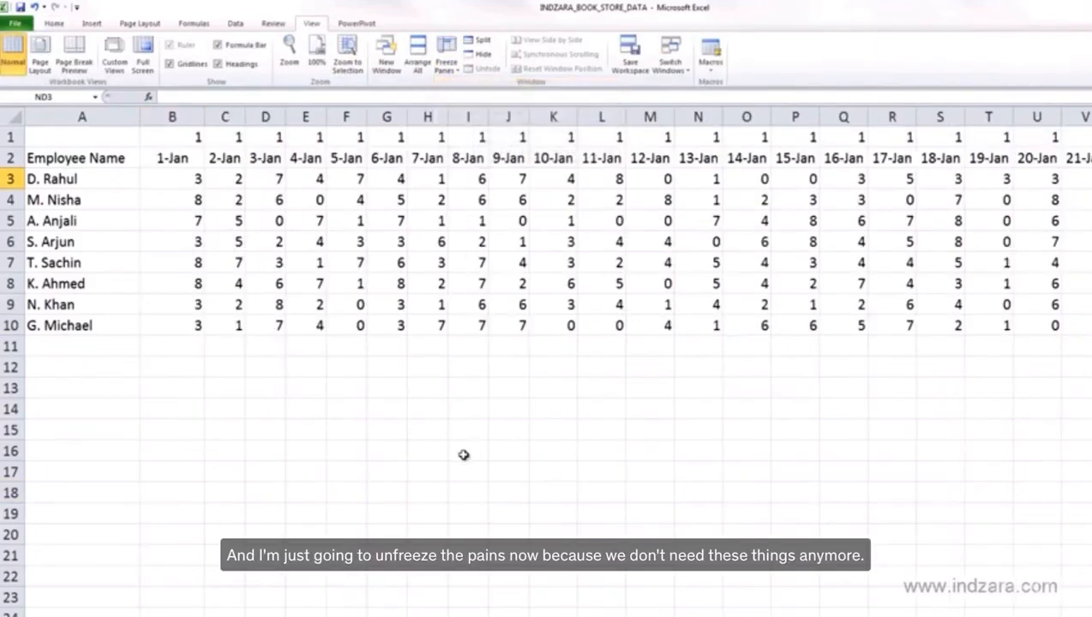
# - Apply all borders to the monthly summary range NF1:NQ10, including the month numbers and month names
pyautogui.click(501, 324)
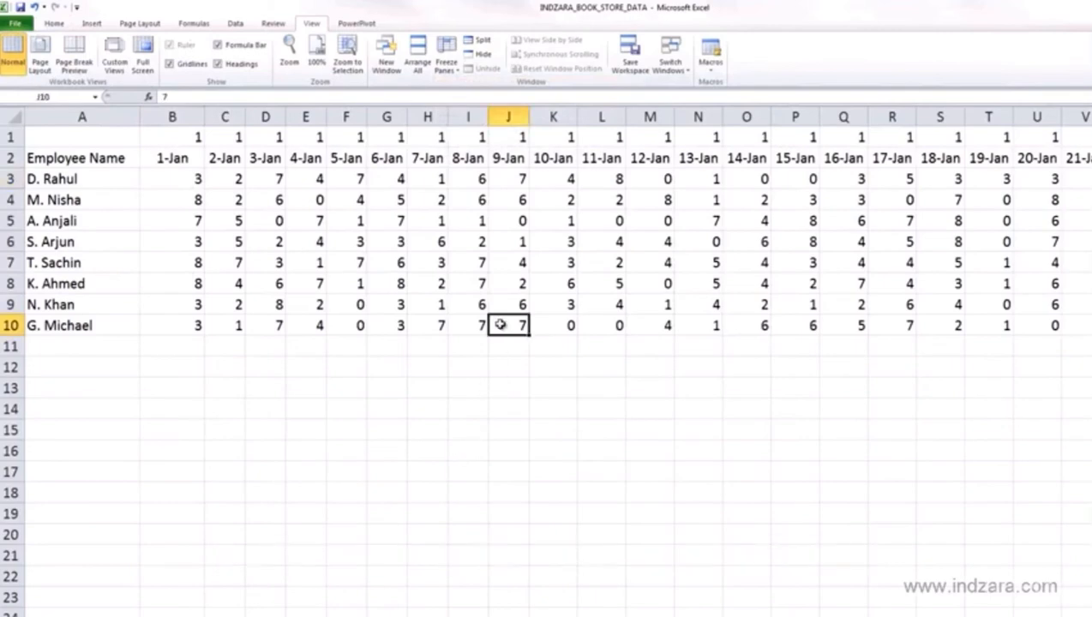
pyautogui.hotkey('ctrl', 'Right')
pyautogui.press('Right')
pyautogui.press('Right')
pyautogui.press('Right')
pyautogui.press('Right')
pyautogui.press('Right')
pyautogui.press('Right')
pyautogui.press('Right')
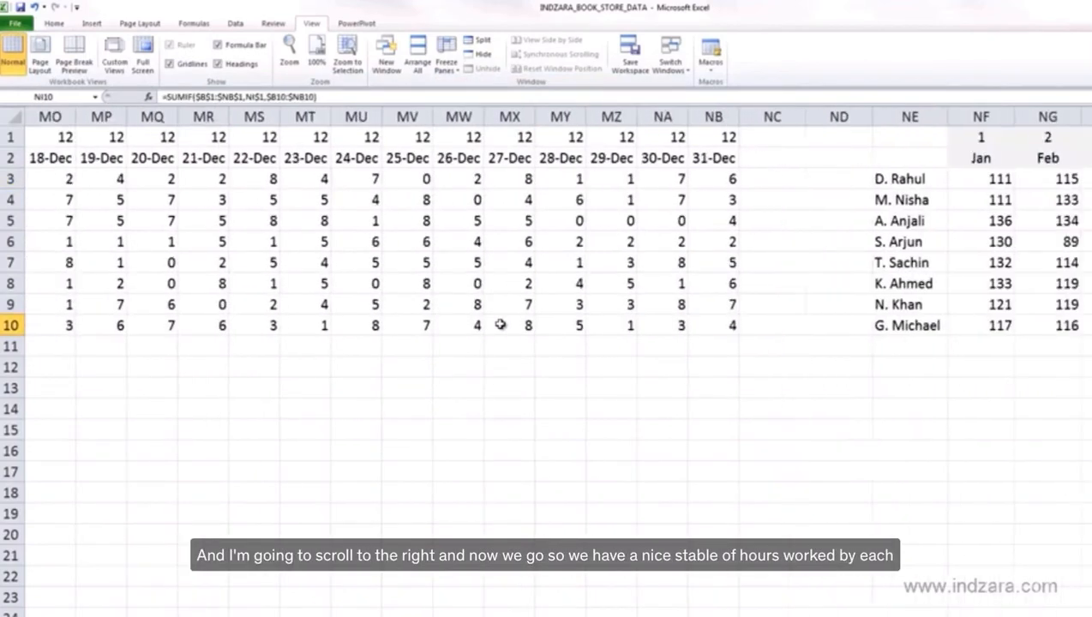
pyautogui.press('Right')
pyautogui.press('Right')
pyautogui.press('Right')
pyautogui.press('Right')
pyautogui.press('Right')
pyautogui.press('Right')
pyautogui.press('Right')
pyautogui.press('Right')
pyautogui.press('Right')
pyautogui.press('Right')
pyautogui.press('Right')
pyautogui.press('Right')
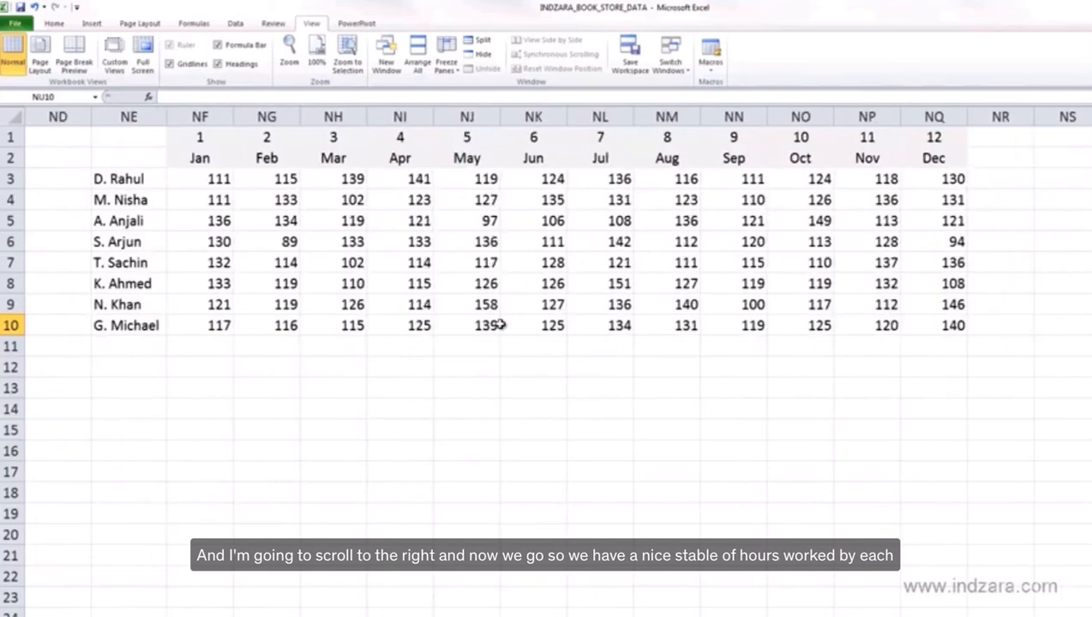
pyautogui.press('Right')
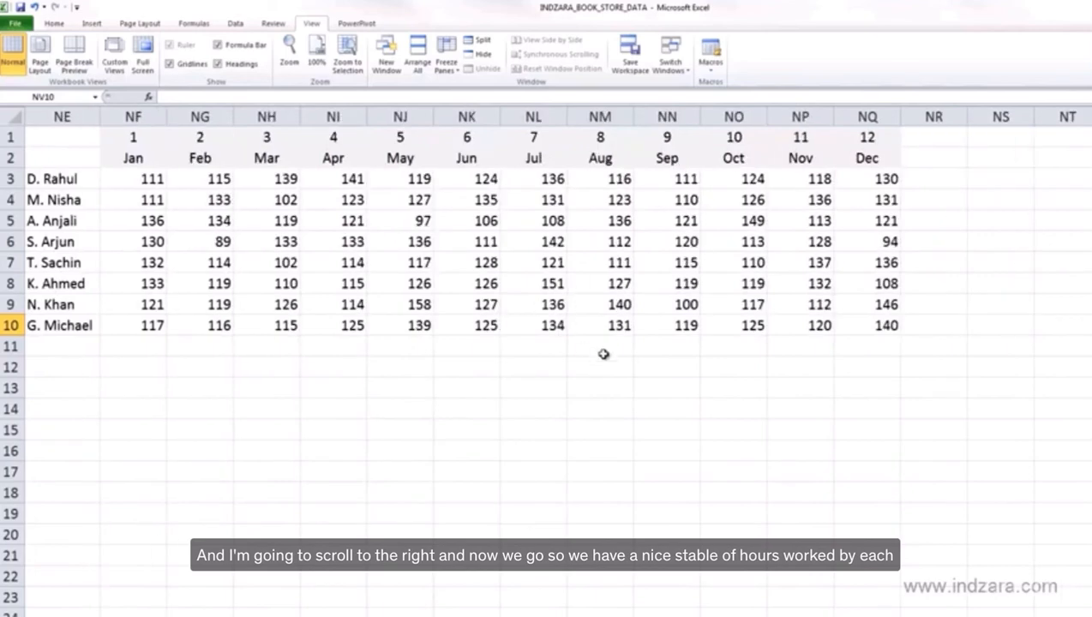
pyautogui.moveTo(858, 326); pyautogui.dragTo(131, 140)
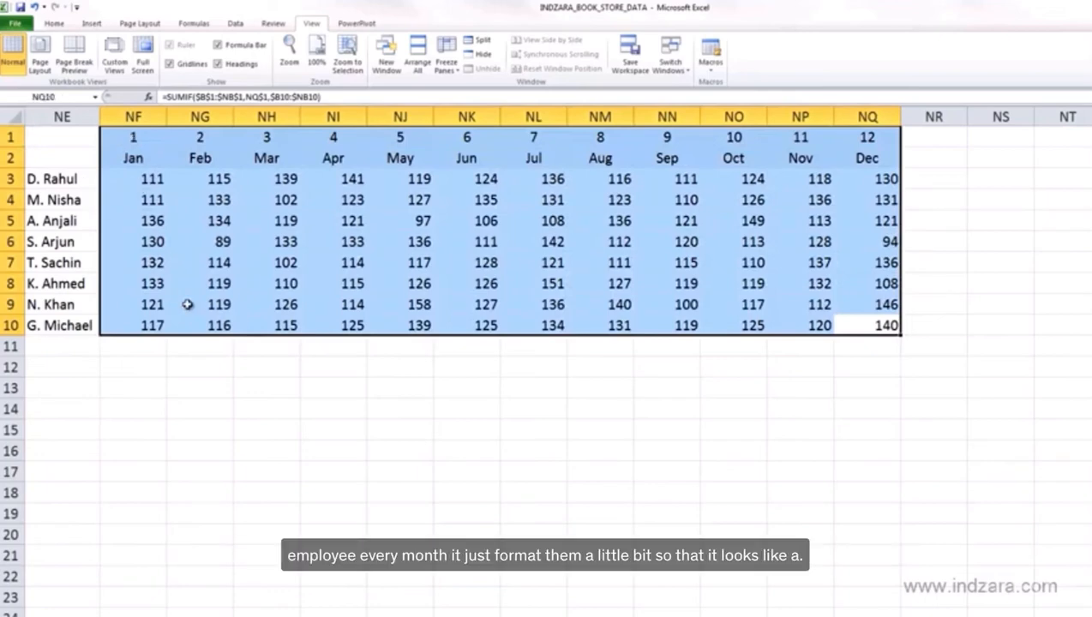
pyautogui.click(283, 235)
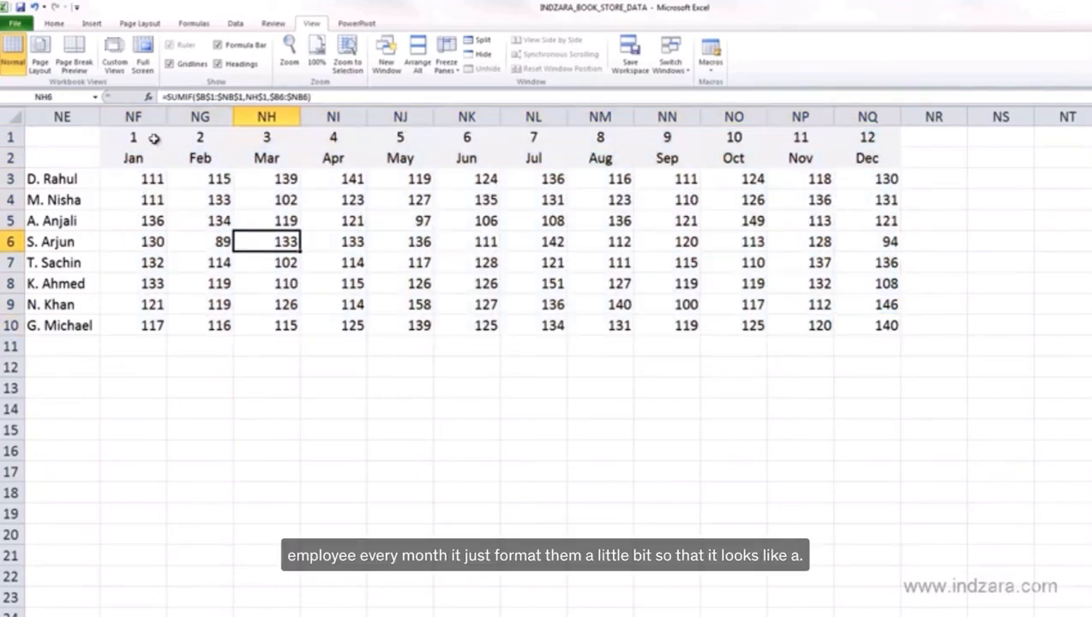
pyautogui.moveTo(135, 138); pyautogui.dragTo(851, 324)
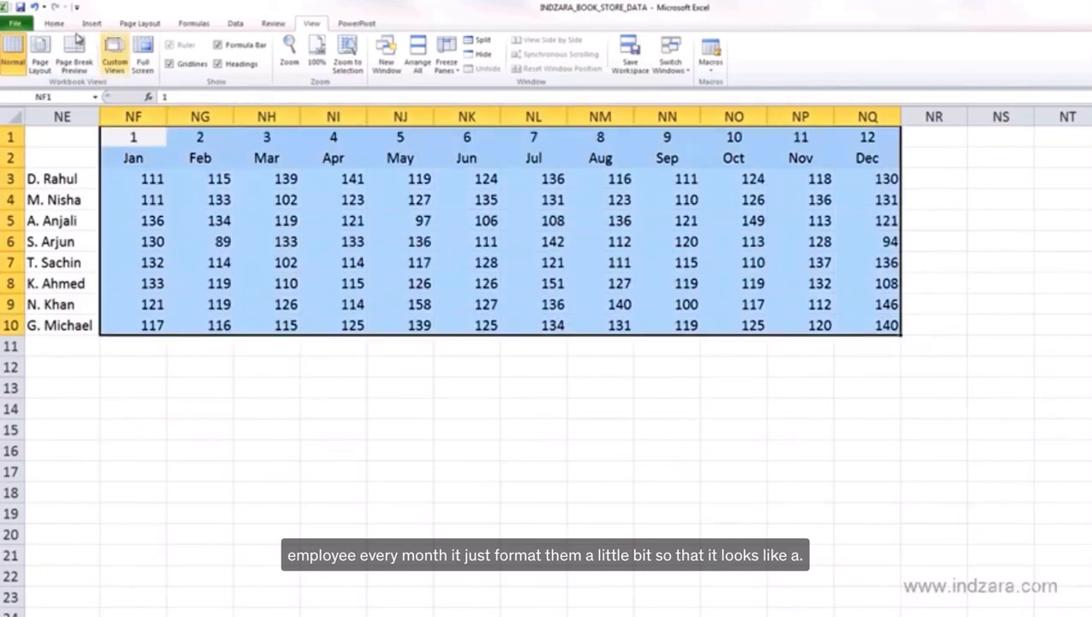
pyautogui.scroll(6, 165, 67)
pyautogui.click(175, 64)
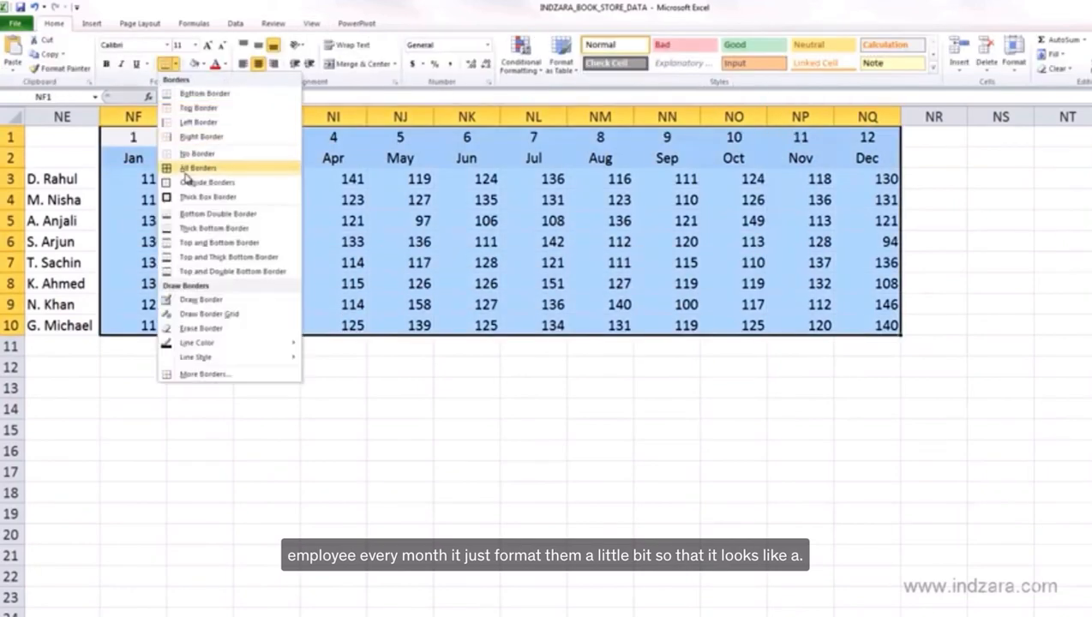
pyautogui.click(187, 174)
pyautogui.click(502, 382)
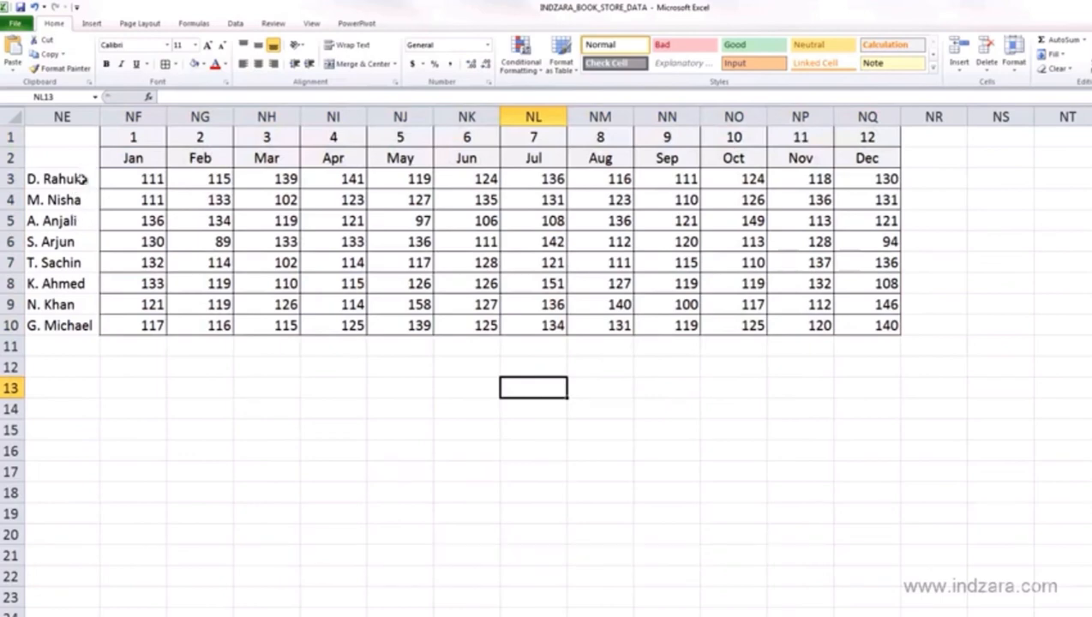
# - Make the summary table's employee names in NE3:NE10 bold and right-aligned
pyautogui.moveTo(75, 179); pyautogui.dragTo(72, 325)
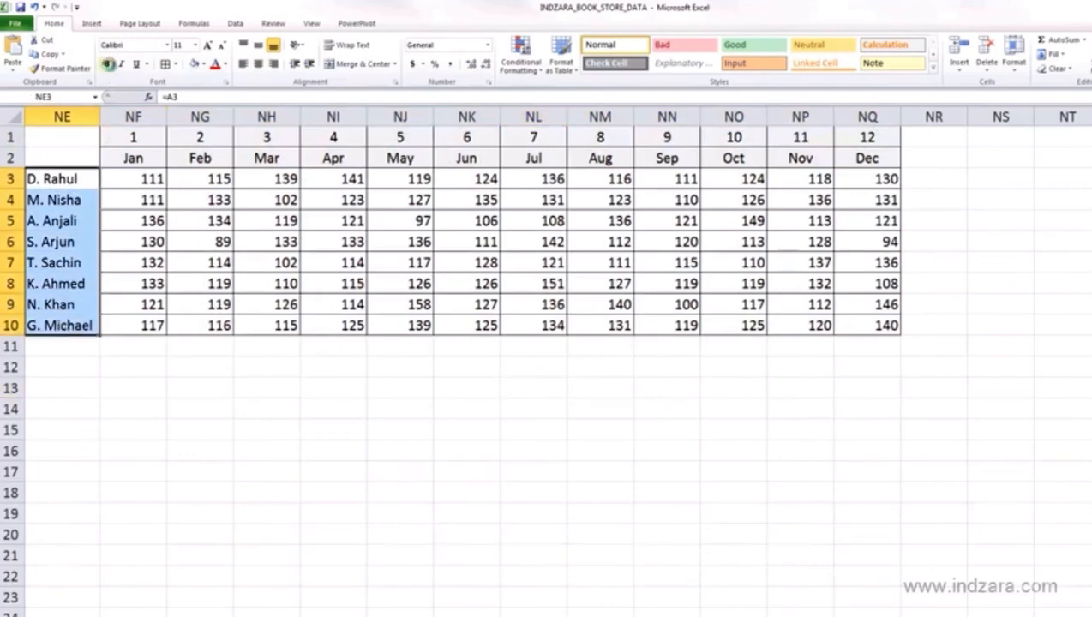
pyautogui.click(107, 64)
pyautogui.click(274, 64)
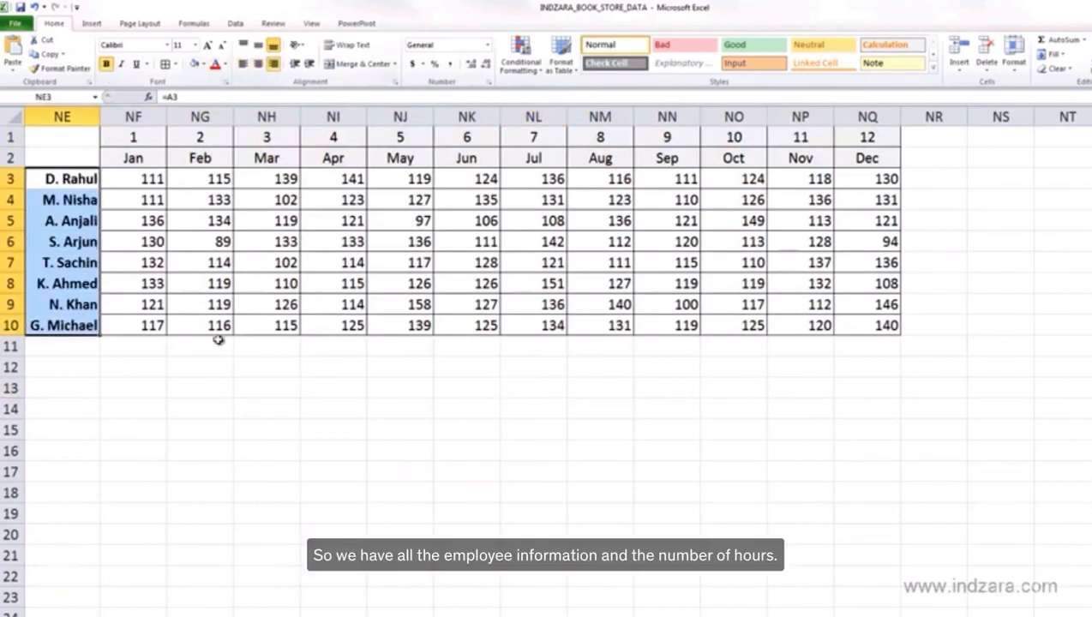
pyautogui.click(236, 369)
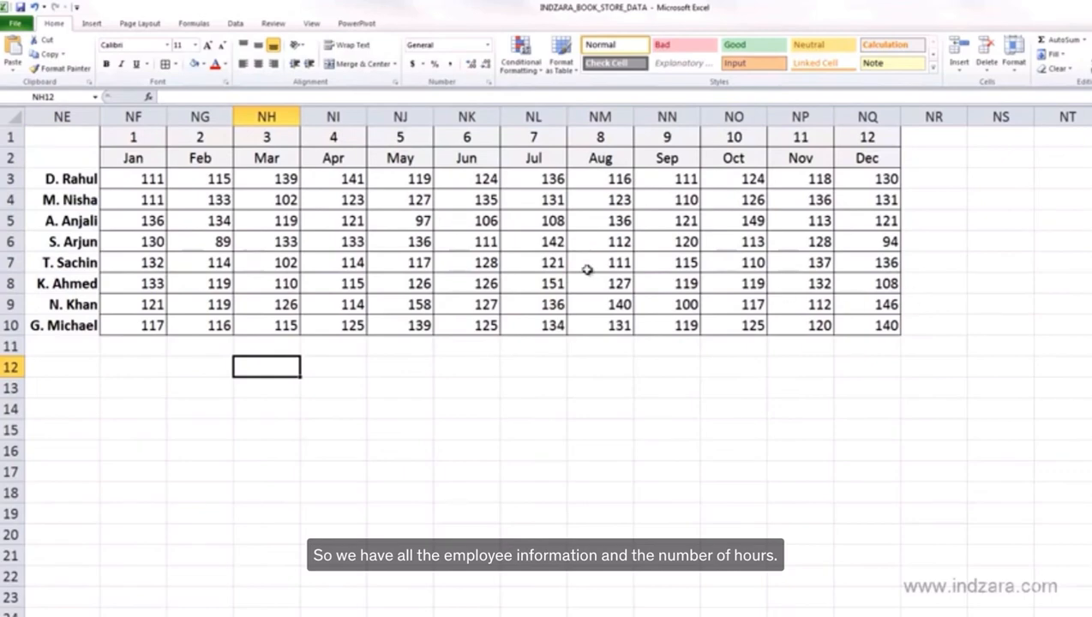
# - Enter the formula =NE3 in NS3 to bring in the first employee's name beside the summary table
pyautogui.hscroll(2, 549, 343)
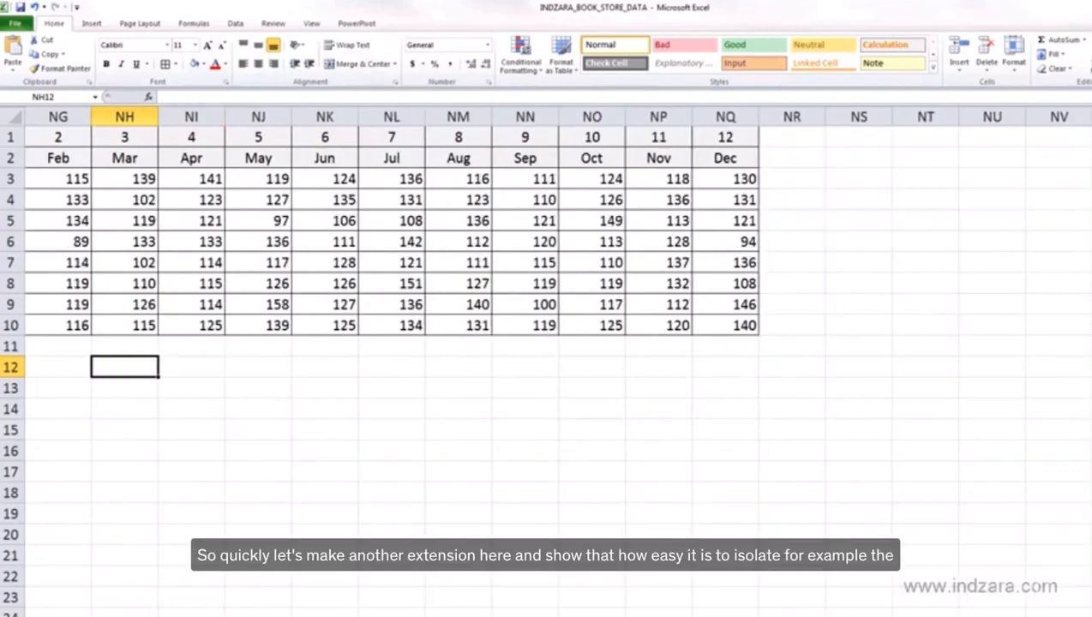
pyautogui.click(862, 179)
pyautogui.write('=')
pyautogui.press('Left')
pyautogui.press('Left')
pyautogui.press('Left')
pyautogui.press('Left')
pyautogui.press('Left')
pyautogui.press('Left')
pyautogui.press('Left')
pyautogui.press('Left')
pyautogui.press('Left')
pyautogui.press('Left')
pyautogui.press('Left')
pyautogui.press('Left')
pyautogui.press('Left')
pyautogui.press('Left')
pyautogui.press('Left')
pyautogui.press('Left')
pyautogui.press('Left')
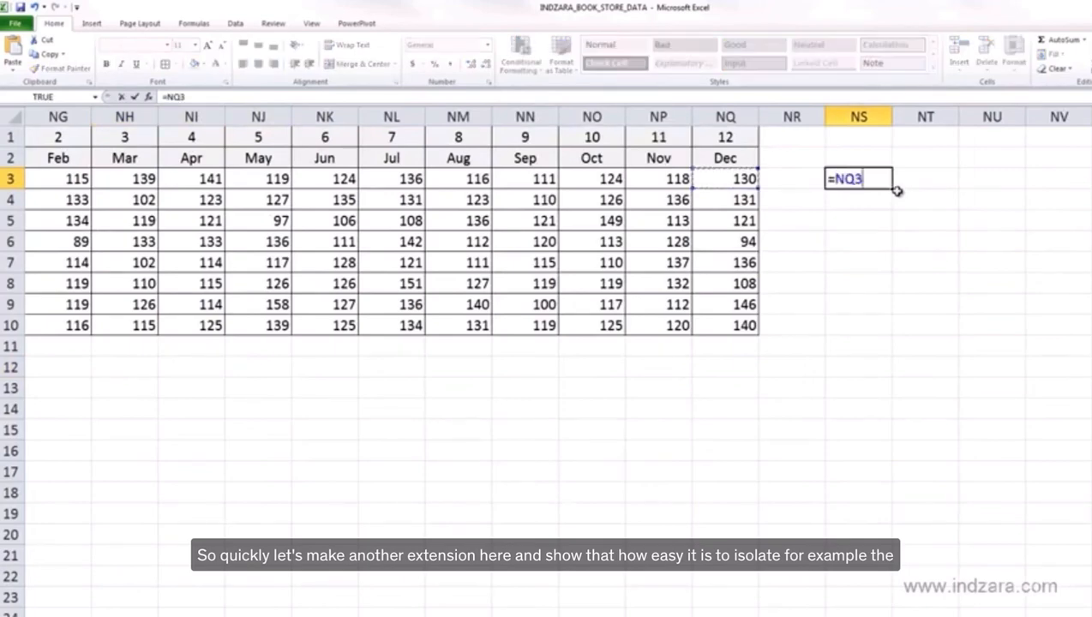
pyautogui.press('Right')
pyautogui.press('Right')
pyautogui.press('Right')
pyautogui.press('Tab')
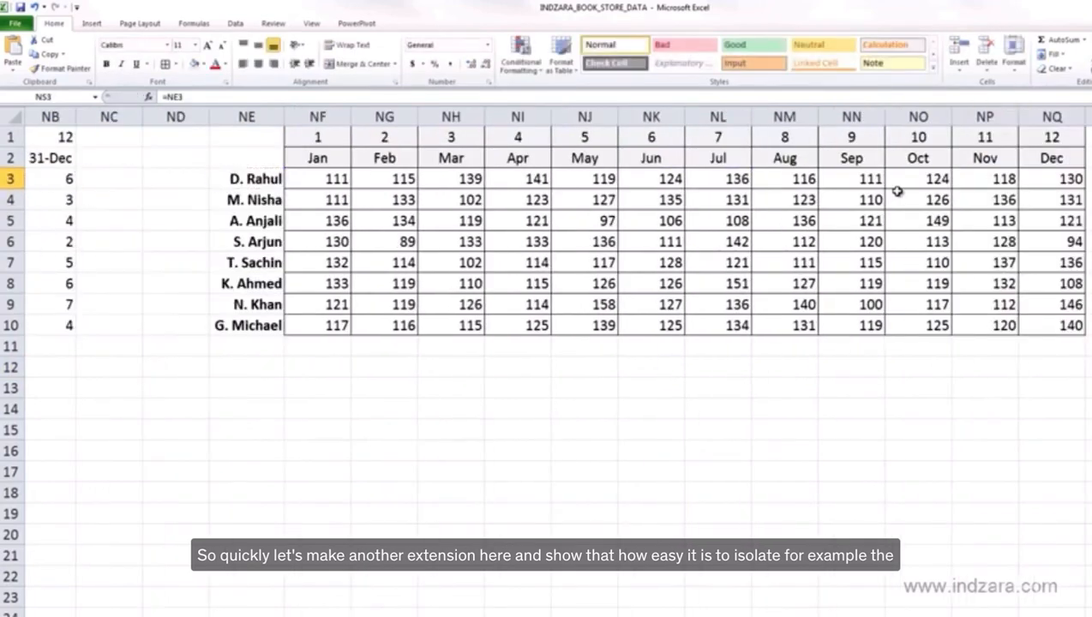
# - Fill the name reference from NS3 down to NS10 and select the header cell NT2
pyautogui.press('Left')
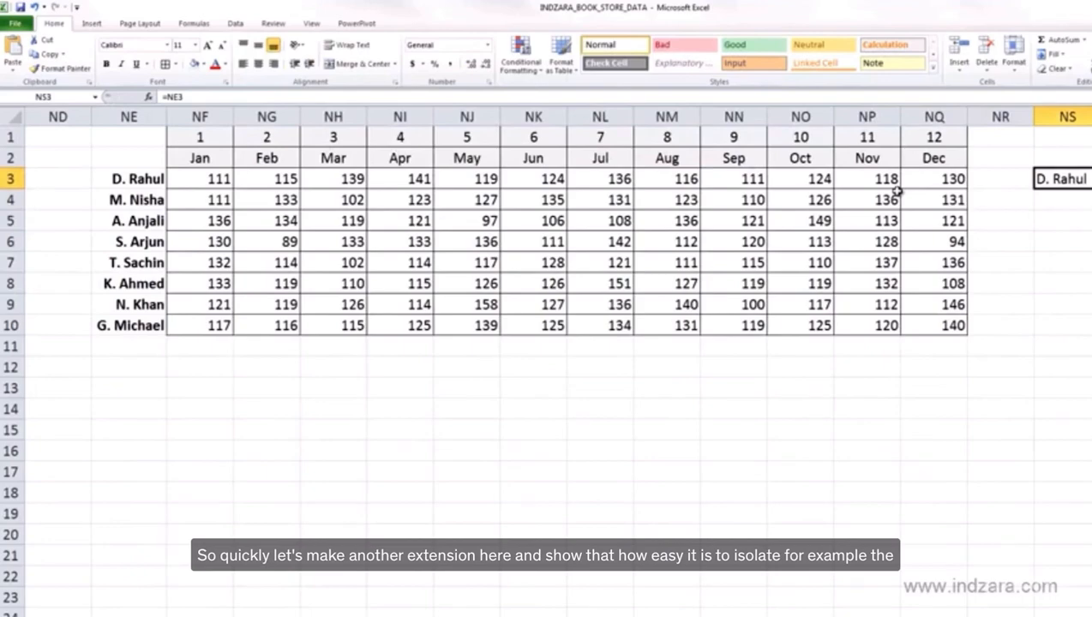
pyautogui.press('Right')
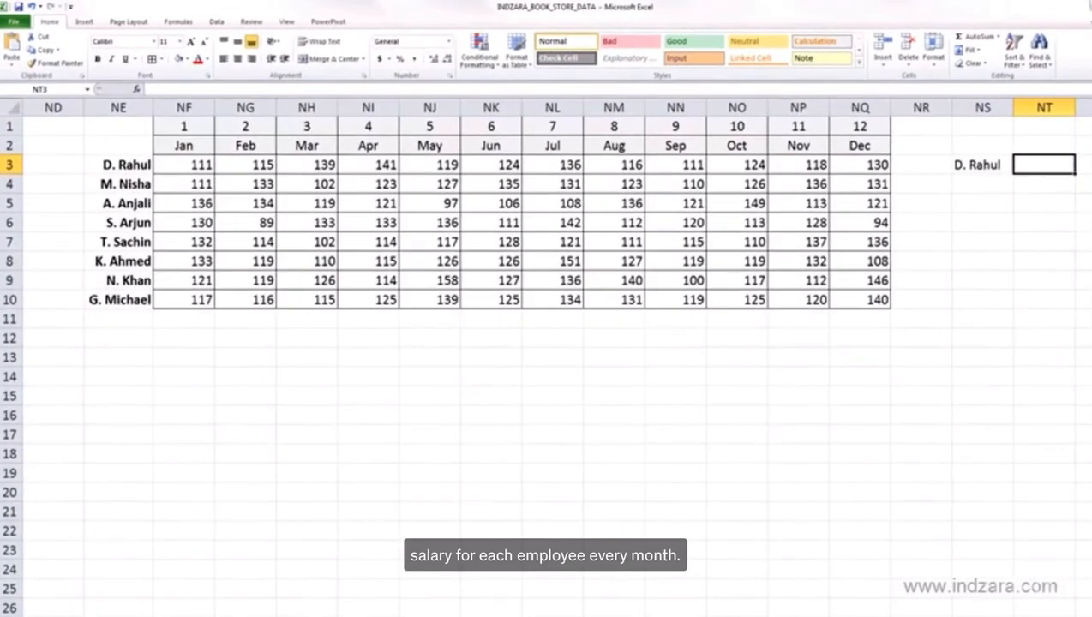
pyautogui.click(990, 167)
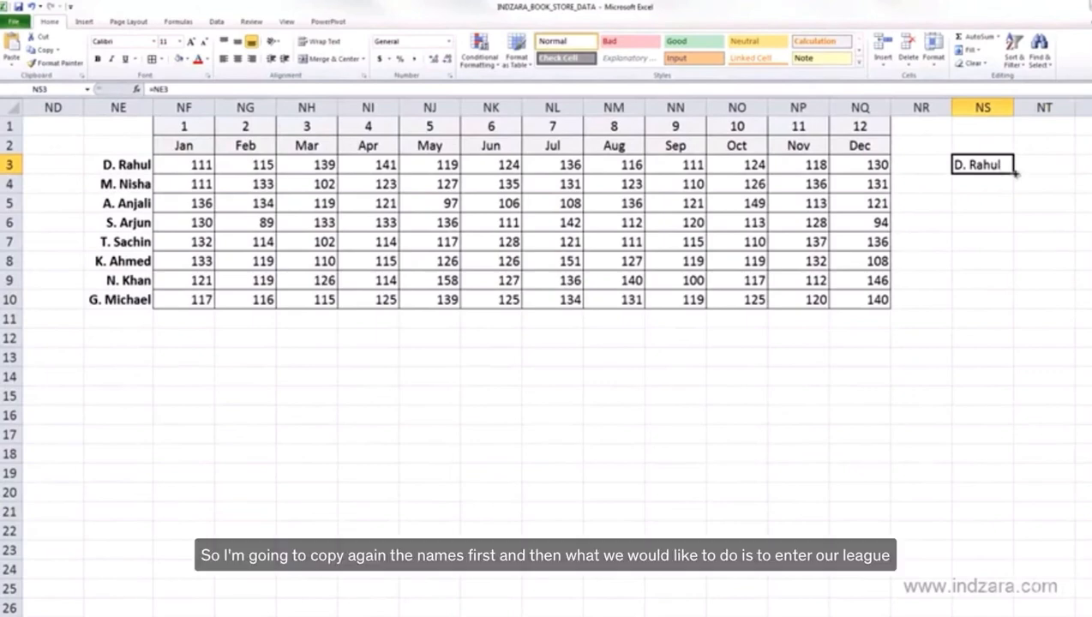
pyautogui.moveTo(1015, 173); pyautogui.dragTo(1016, 304)
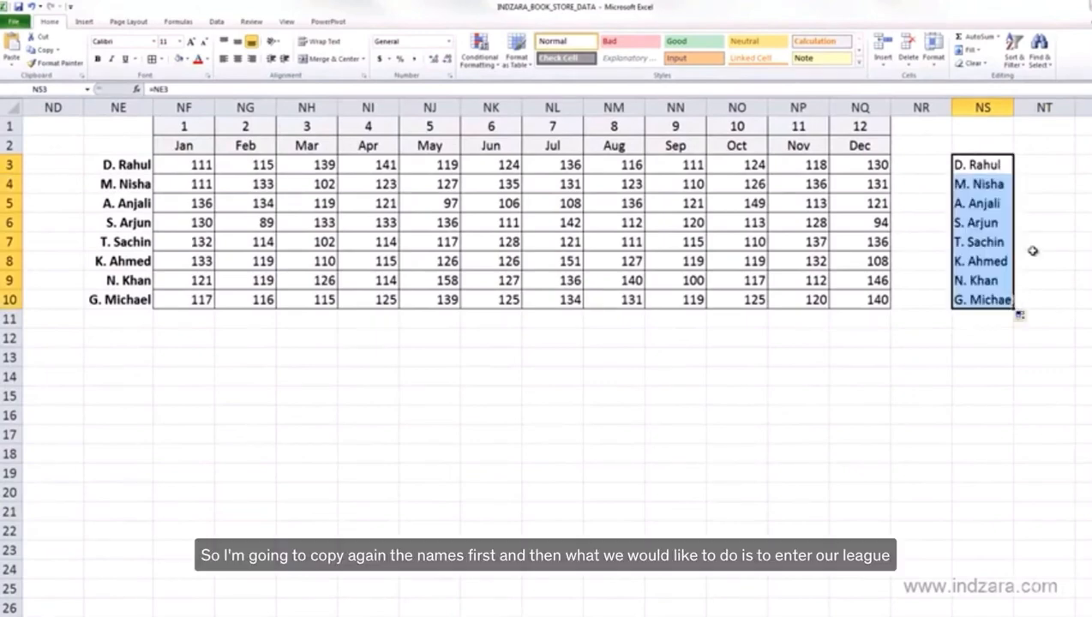
pyautogui.click(1052, 158)
pyautogui.click(1051, 150)
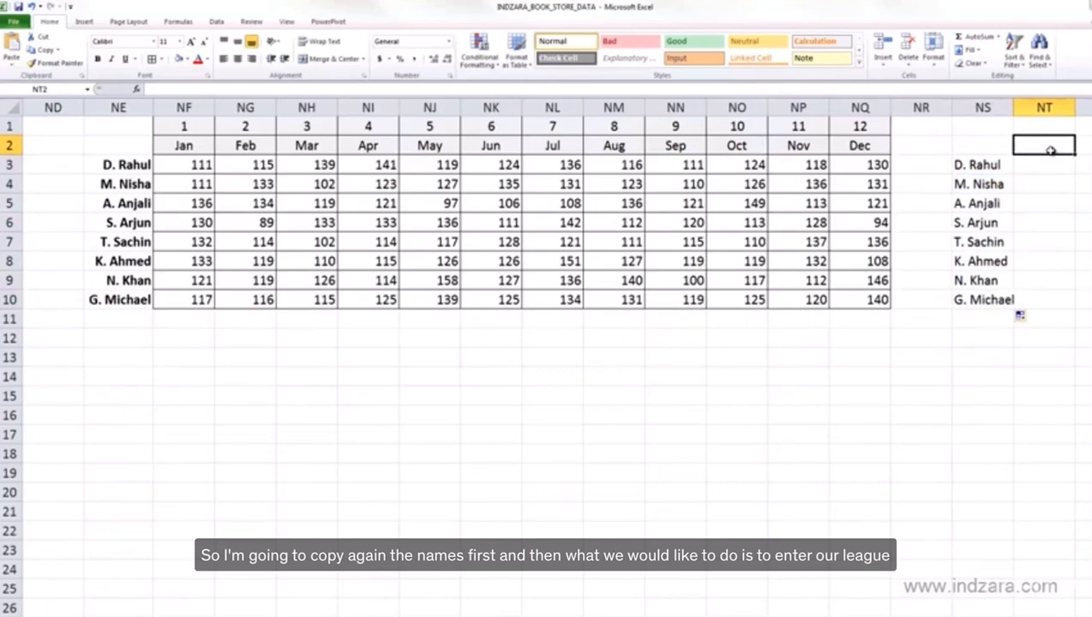
# - Enter the header Hourly Salary in NT2 and autofit the width of column NT
pyautogui.write('Ho')
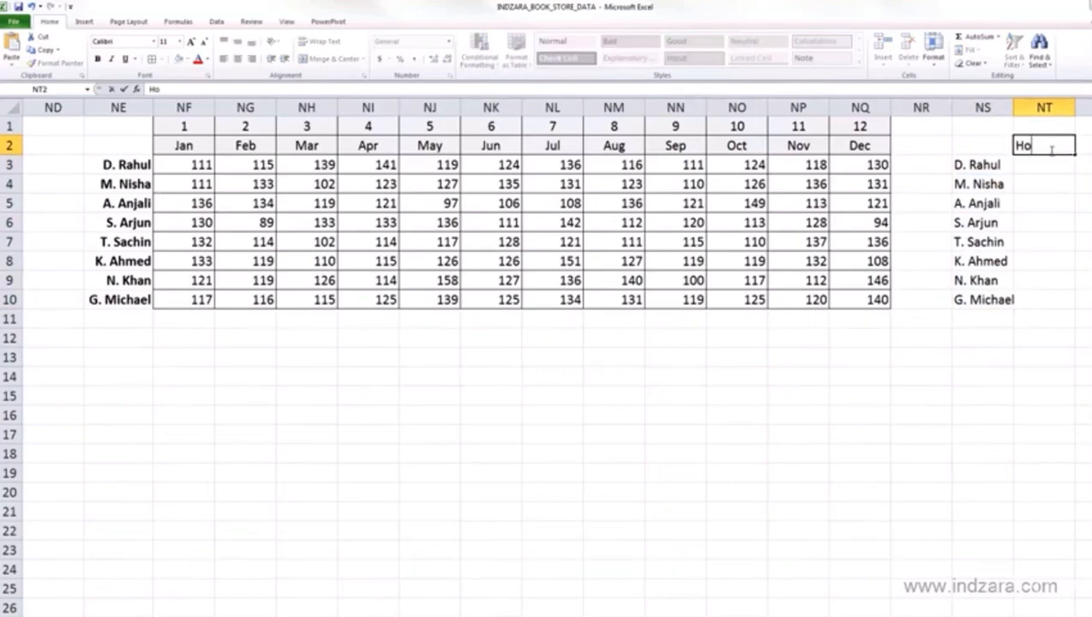
pyautogui.write('urly Sala')
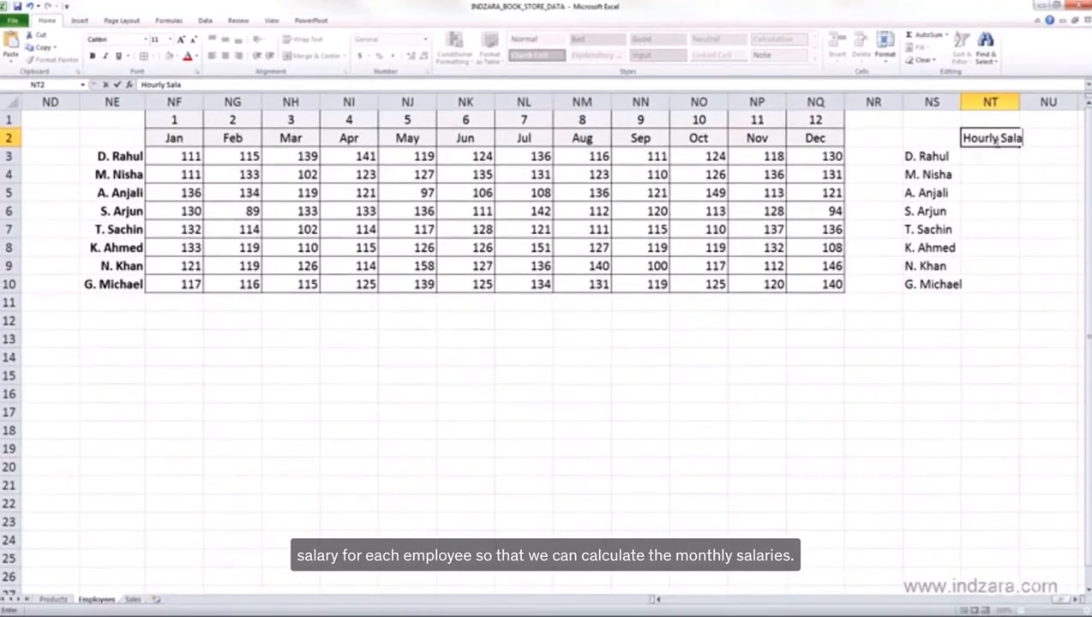
pyautogui.write('ry')
pyautogui.press('Return')
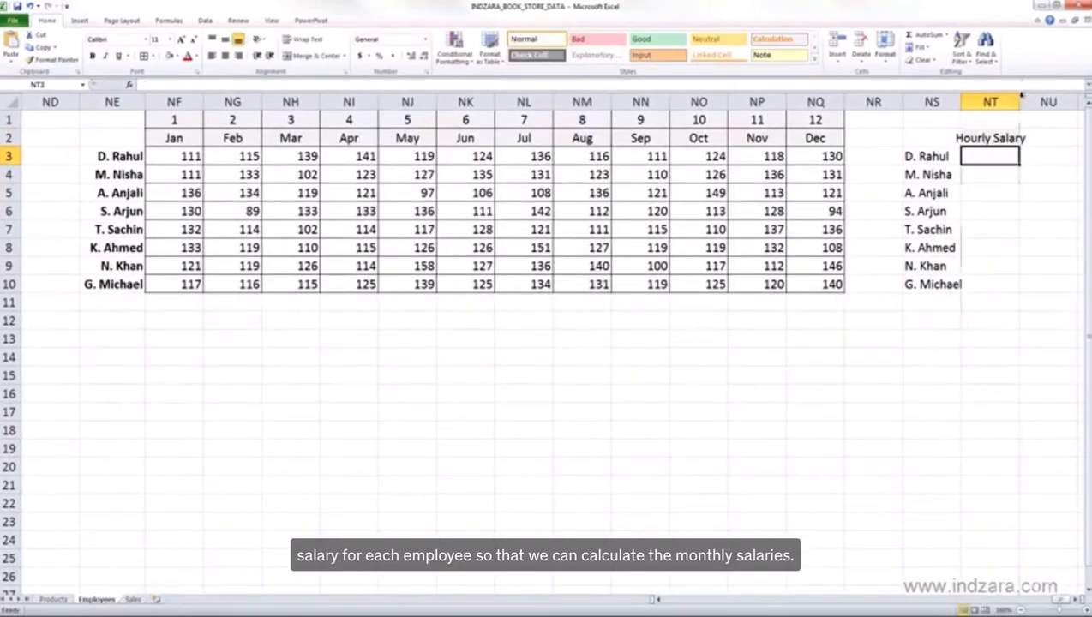
pyautogui.doubleClick(1021, 101)
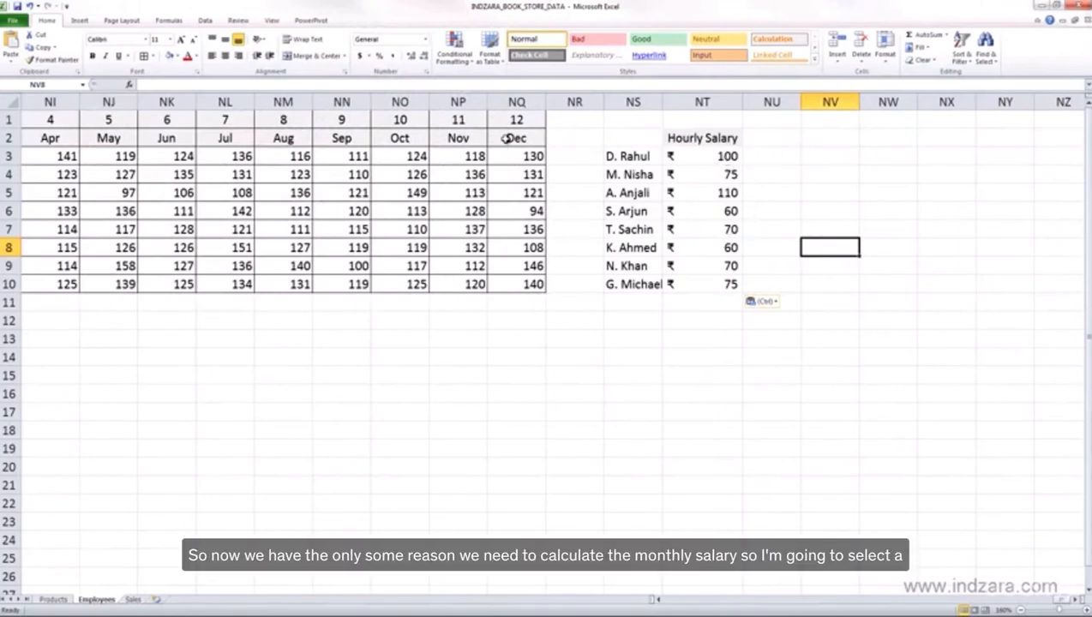
# - Copy the month numbers and month names from NF1:NQ2 and paste them starting at NU1, beside the hourly salaries
pyautogui.moveTo(499, 134); pyautogui.dragTo(119, 120)
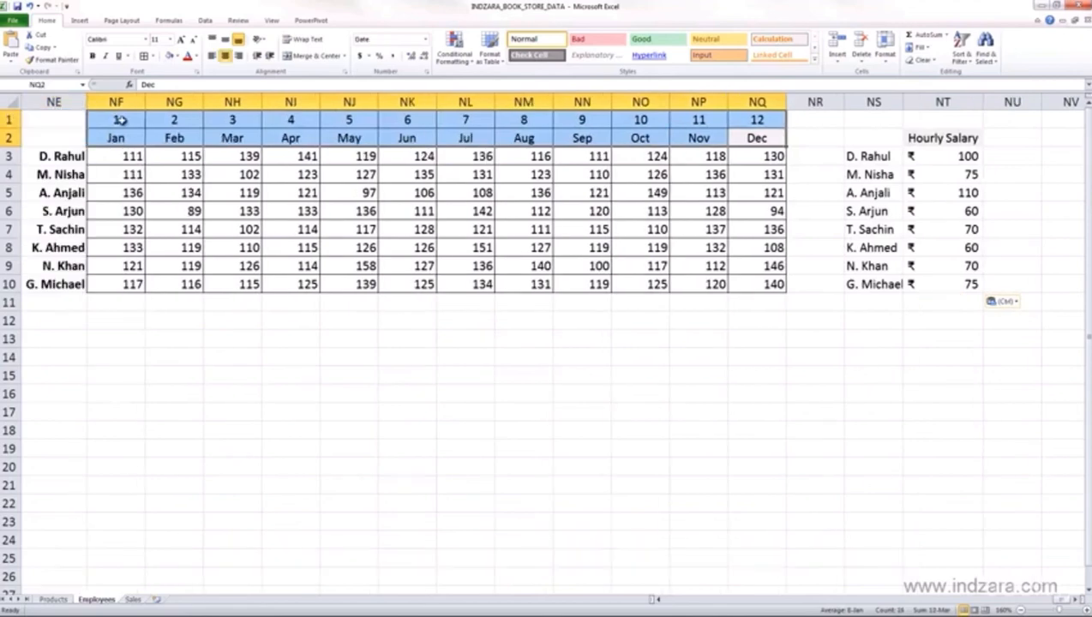
pyautogui.hotkey('ctrl', 'c')
pyautogui.hscroll(6, 729, 207)
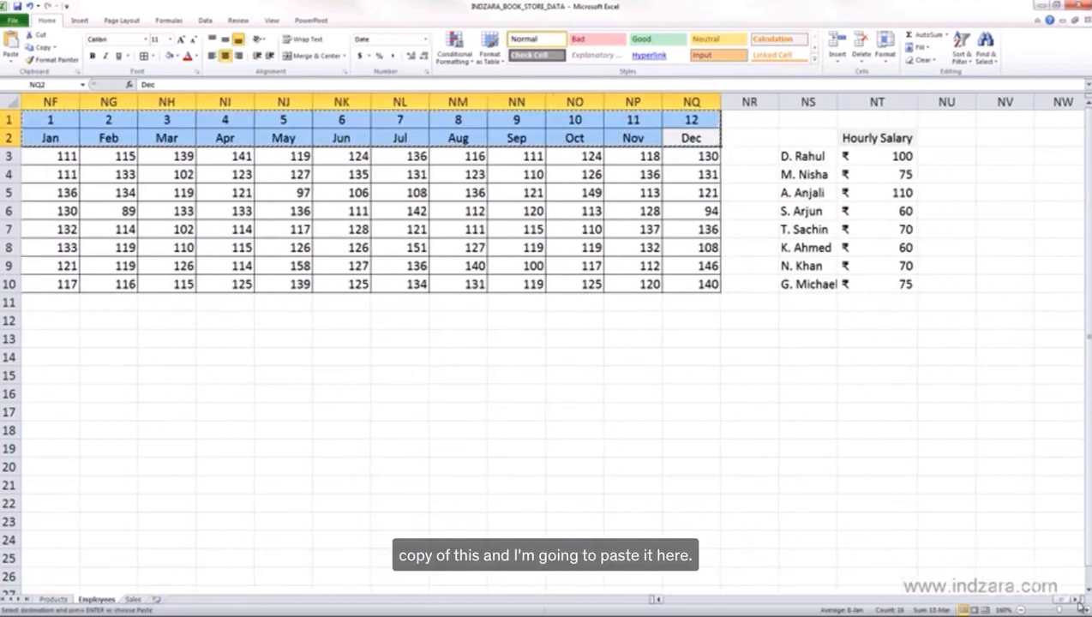
pyautogui.click(677, 123)
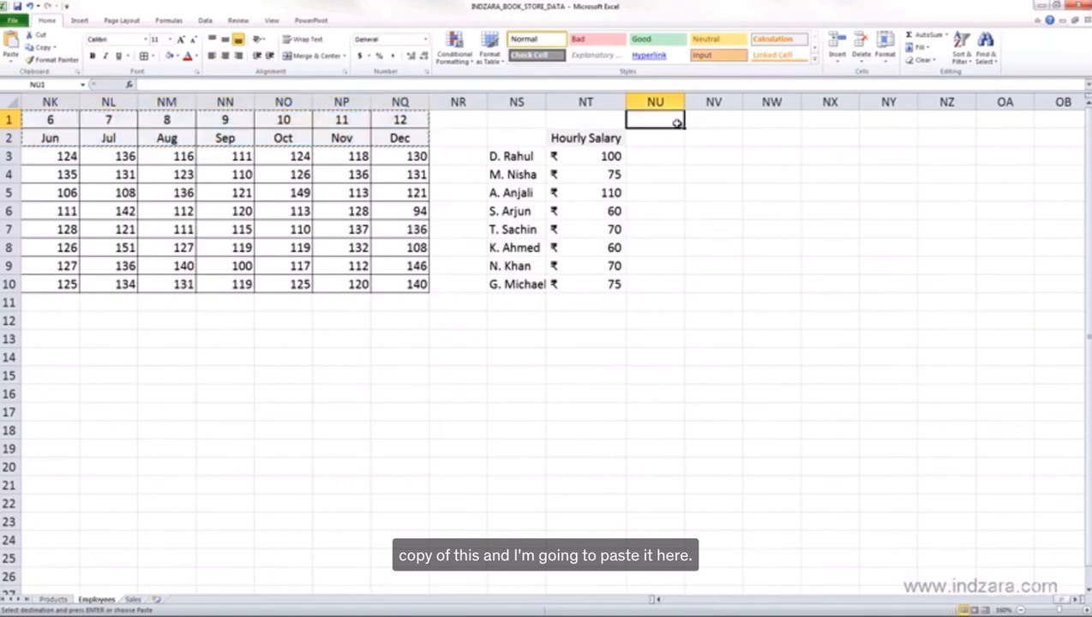
pyautogui.hotkey('ctrl', 'v')
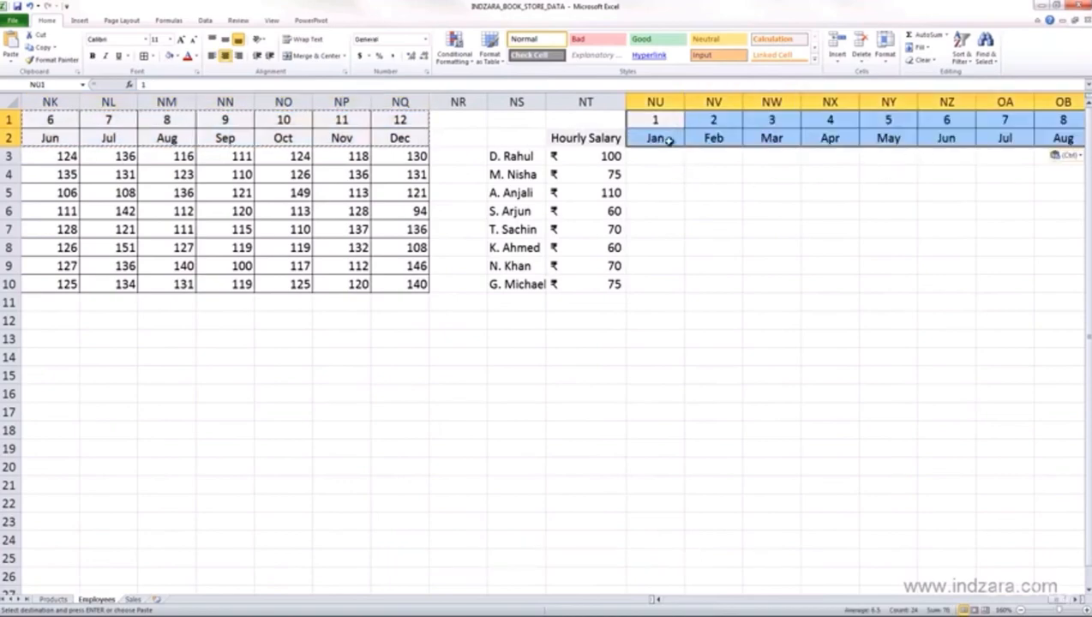
# - Enter the formula =NT3*NF3 in NU3 to multiply the first employee's hourly salary by the January hours
pyautogui.click(662, 156)
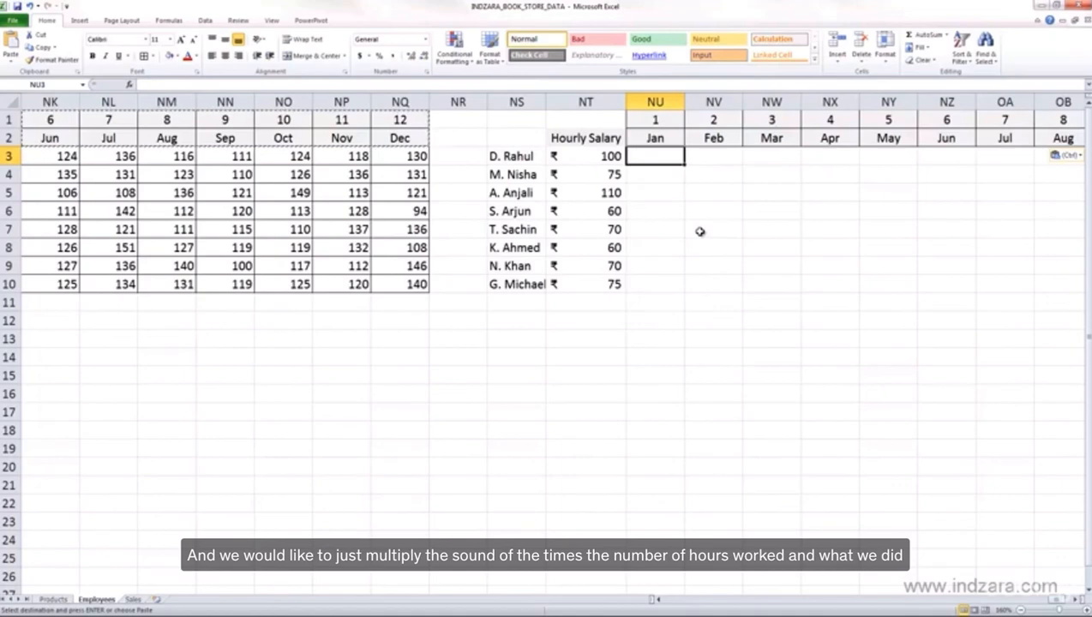
pyautogui.write('=')
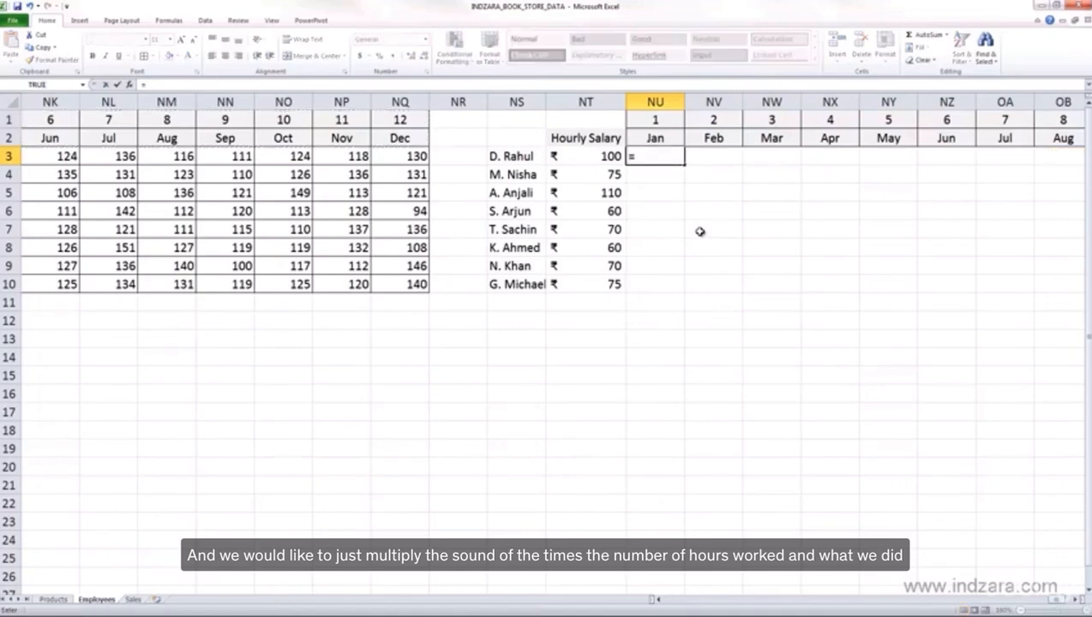
pyautogui.press('Left')
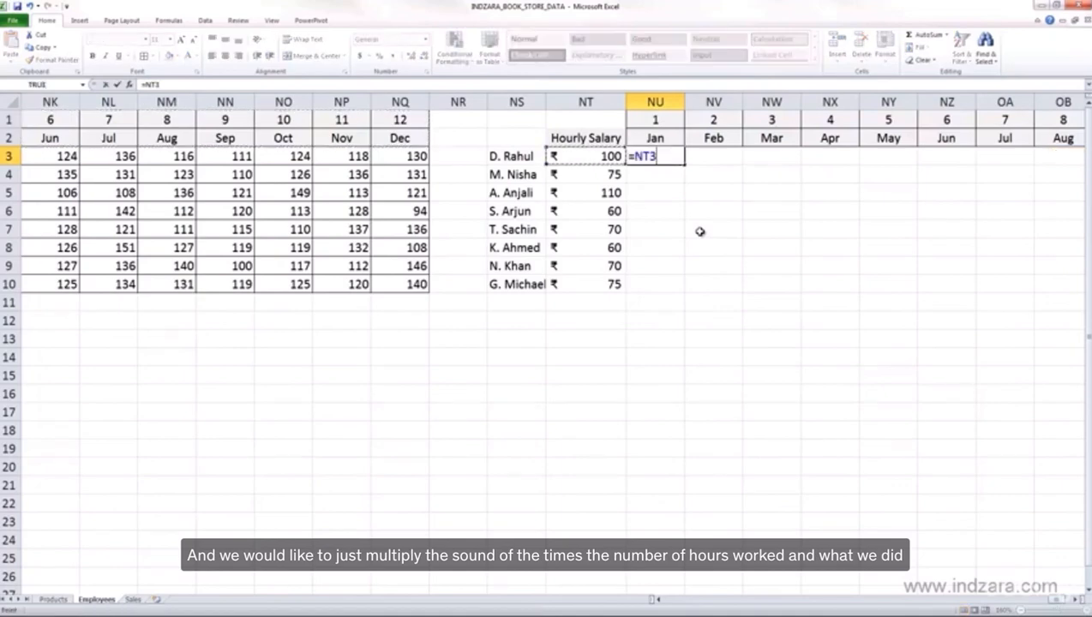
pyautogui.write('*')
pyautogui.press('Left')
pyautogui.press('Left')
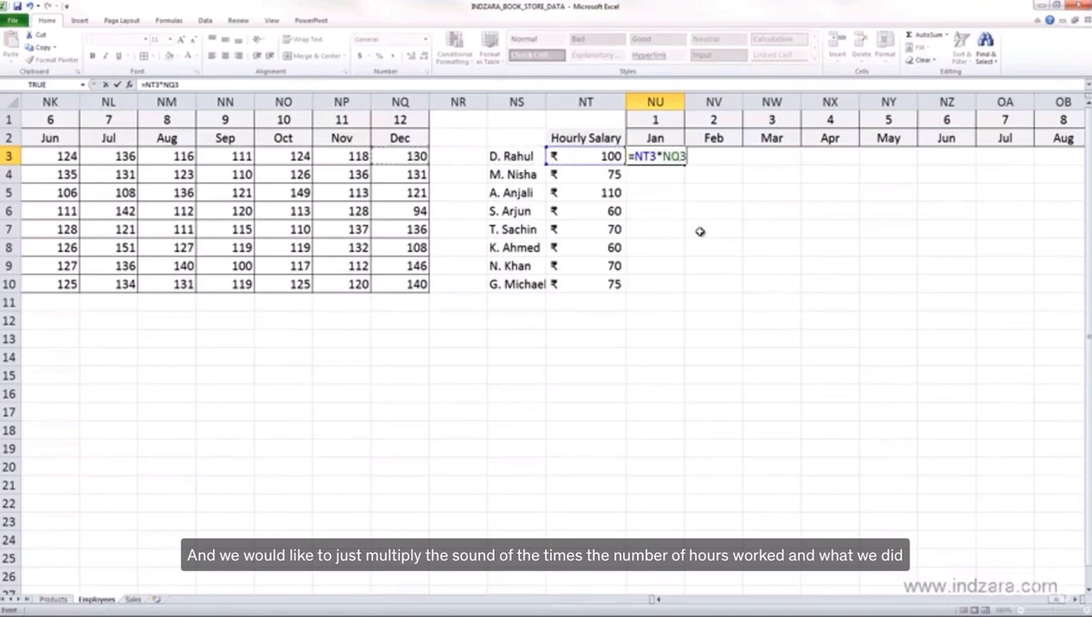
pyautogui.hotkey('ctrl', 'Left')
pyautogui.hotkey('ctrl', 'Left')
pyautogui.press('Right')
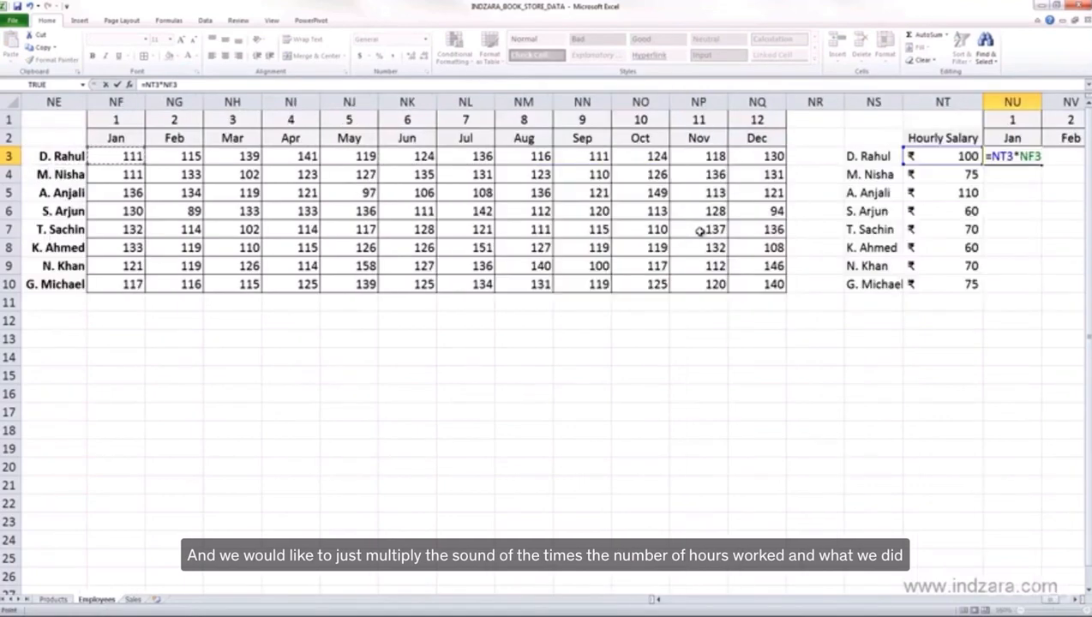
pyautogui.hotkey('ctrl', 'Return')
# - Lock the hourly salary column reference in the January salary formula so that NU3 reads =$NT3*NF3
pyautogui.press('Right')
pyautogui.press('Right')
pyautogui.press('Right')
pyautogui.press('Right')
pyautogui.press('Right')
pyautogui.press('Right')
pyautogui.press('Right')
pyautogui.press('Right')
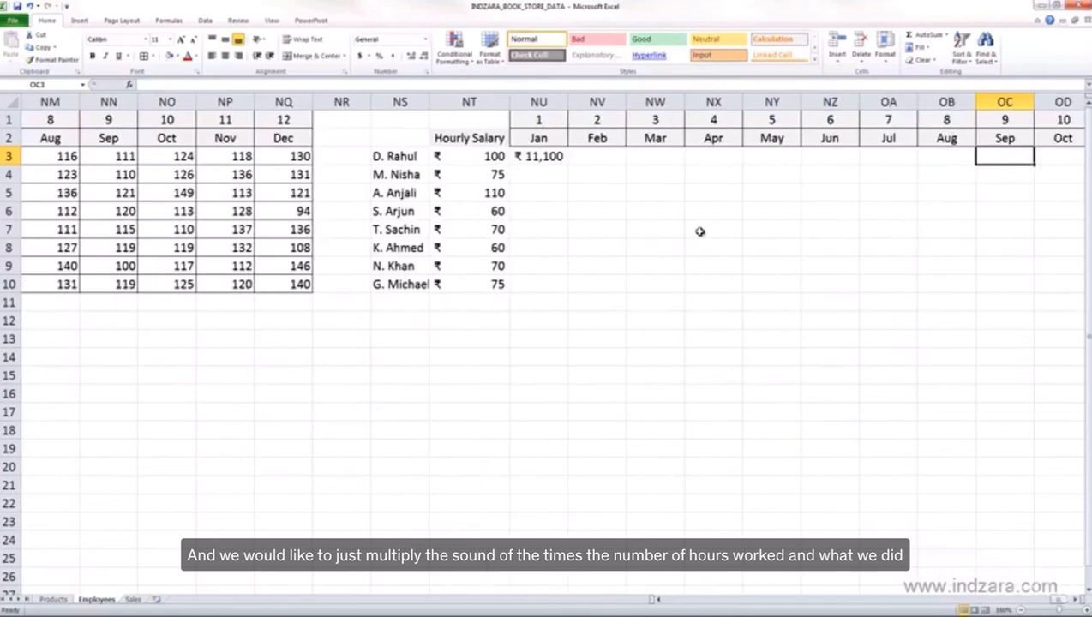
pyautogui.press('Right')
pyautogui.press('Right')
pyautogui.press('Right')
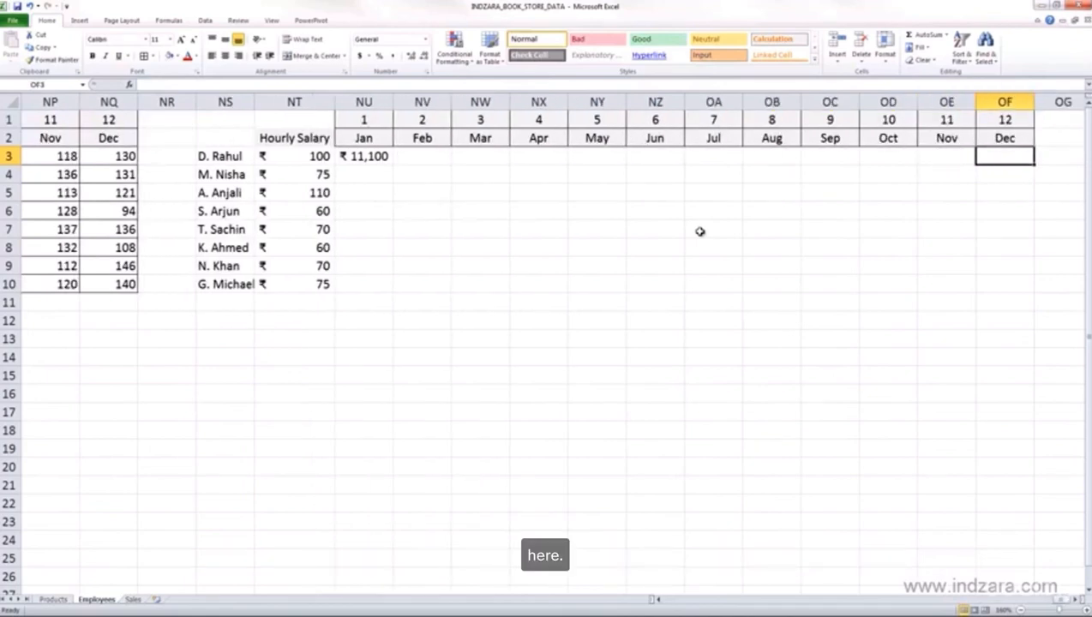
pyautogui.click(381, 162)
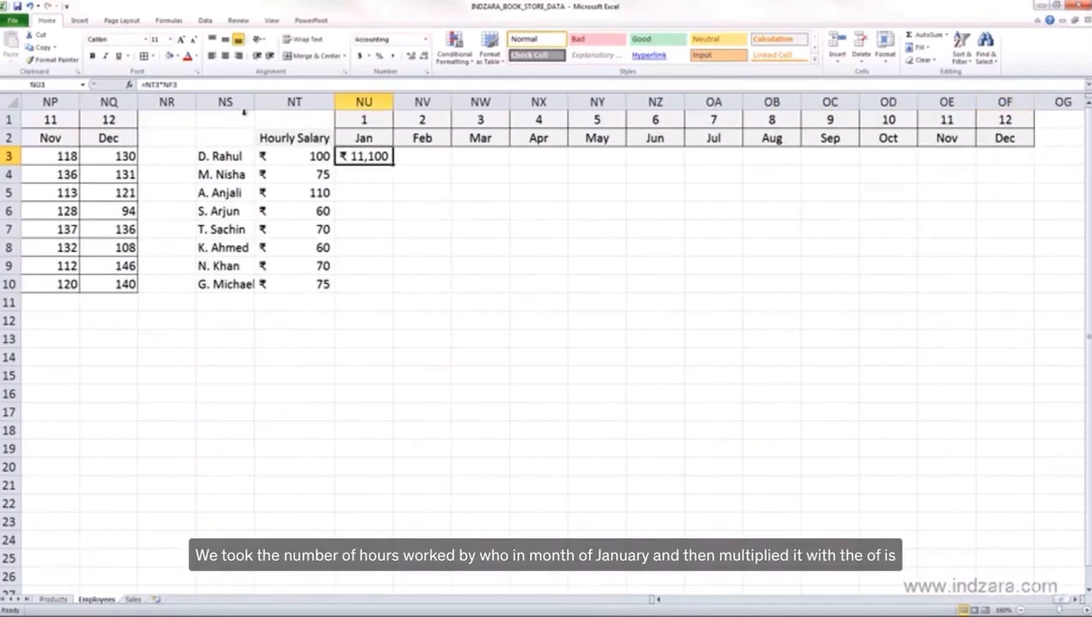
pyautogui.click(169, 84)
pyautogui.moveTo(169, 84); pyautogui.dragTo(182, 85)
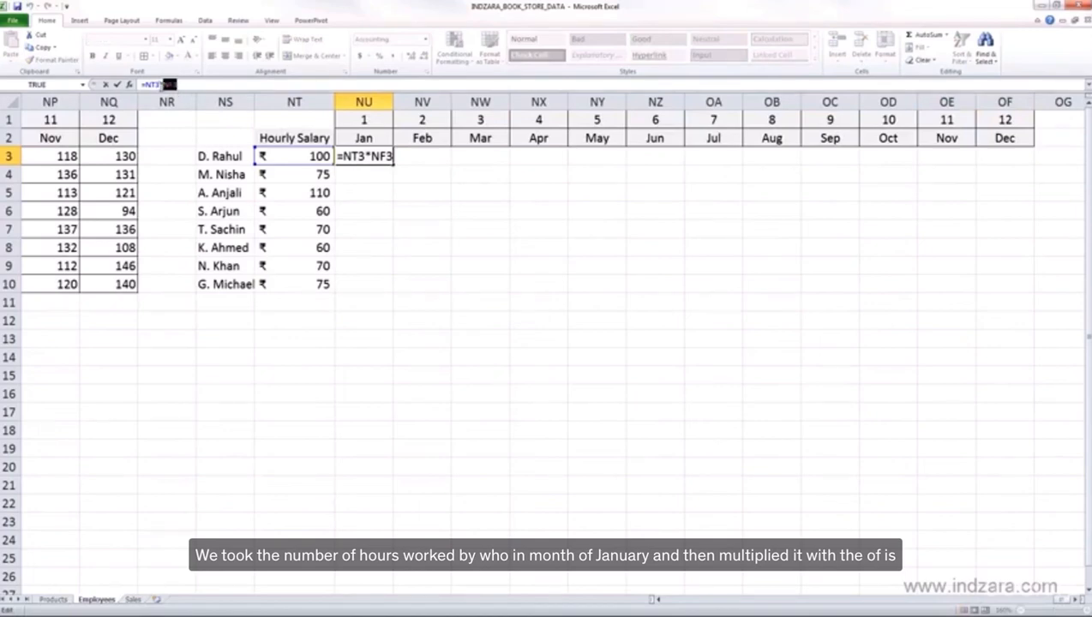
pyautogui.click(152, 85)
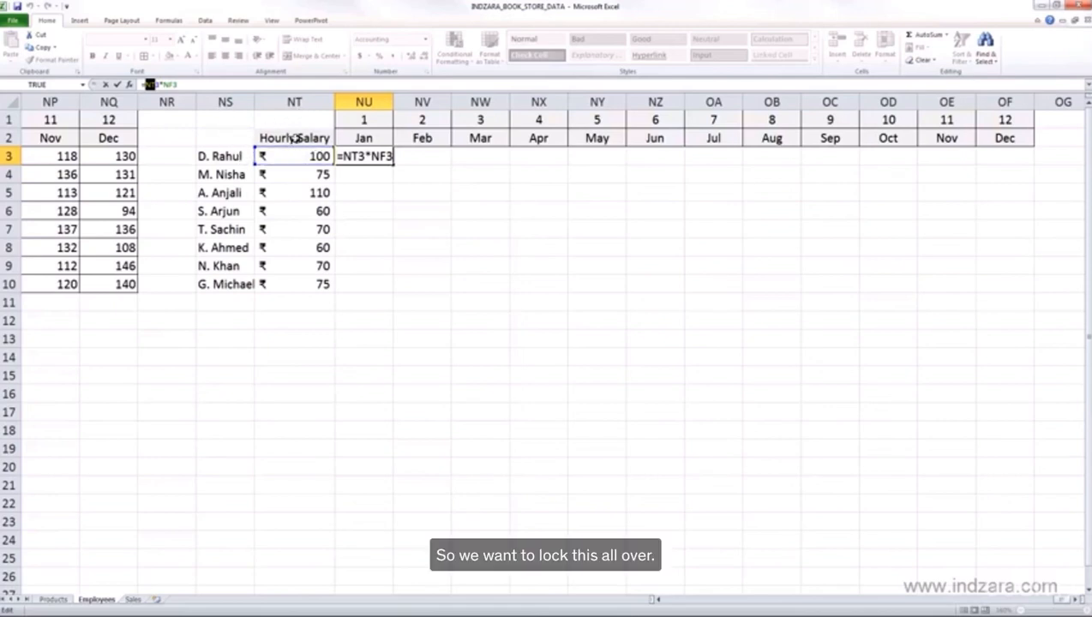
pyautogui.click(156, 85)
pyautogui.write('$')
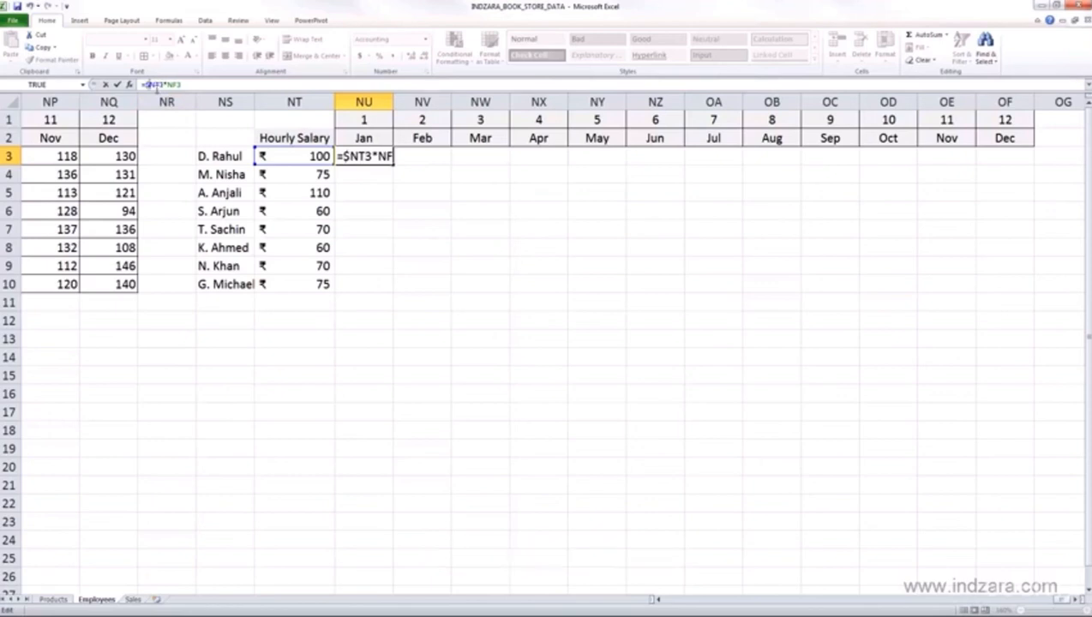
pyautogui.press('Return')
# - Fill the salary formula from NU3 across all twelve months and down all employees to OF10, then reselect NU3
pyautogui.click(386, 162)
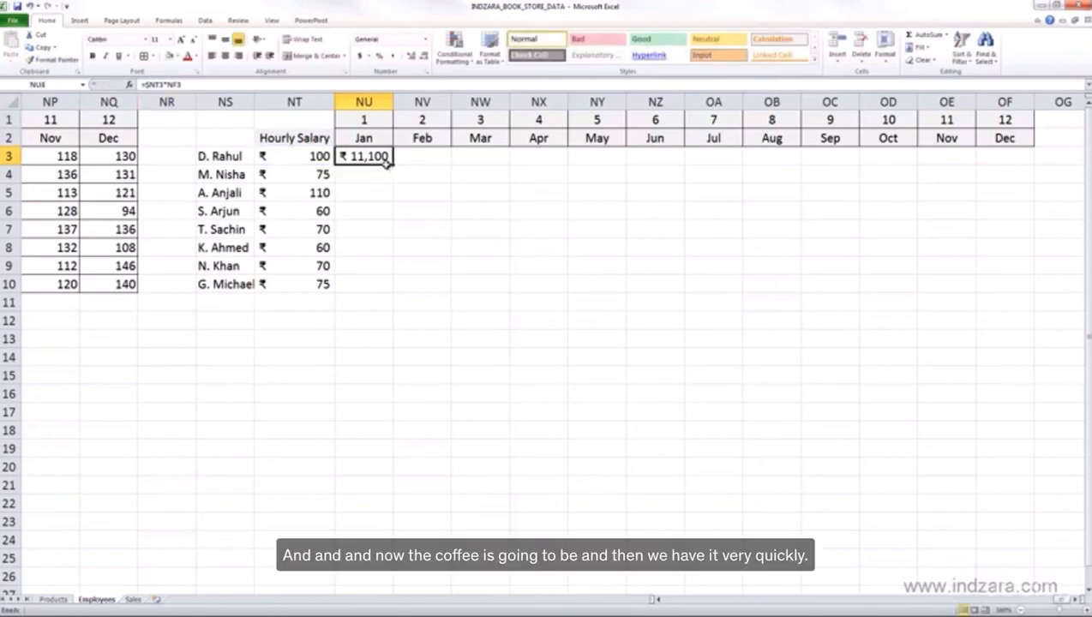
pyautogui.moveTo(386, 163); pyautogui.dragTo(1033, 343)
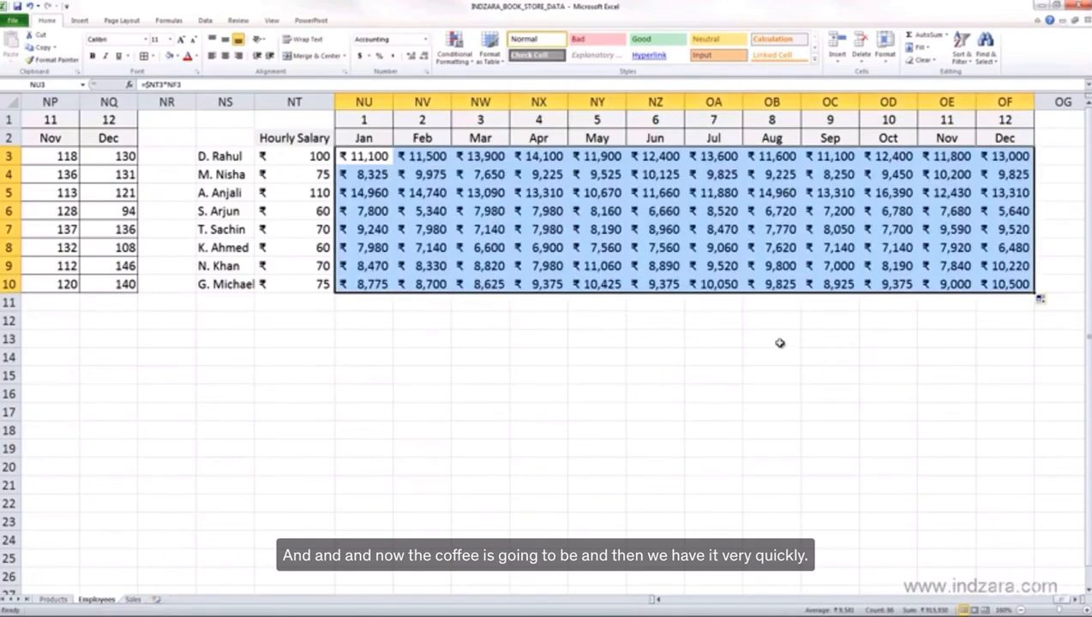
pyautogui.click(433, 330)
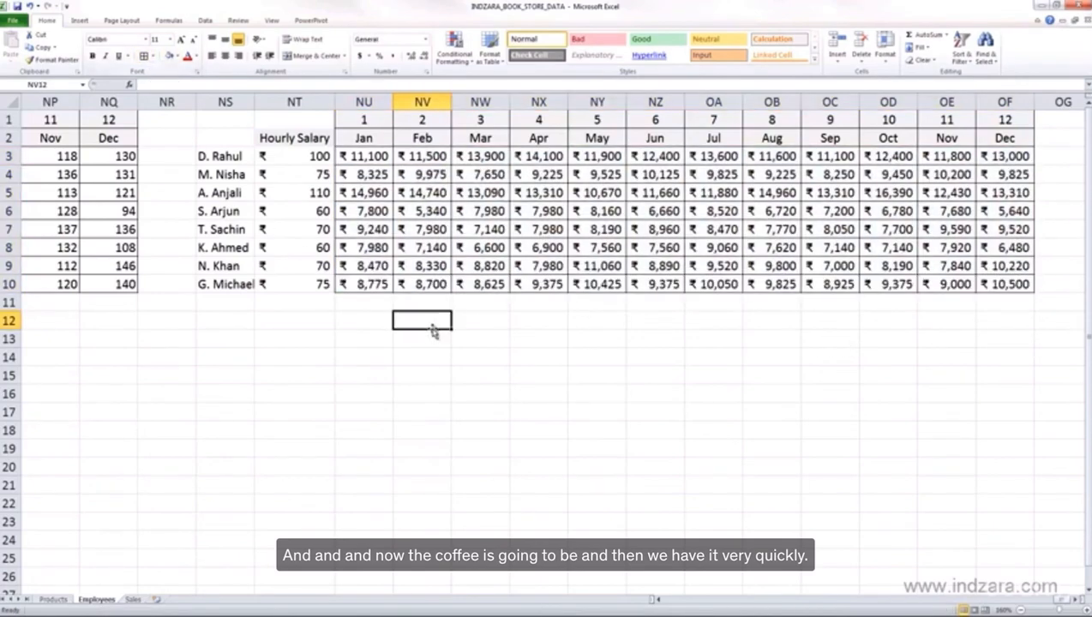
pyautogui.click(377, 158)
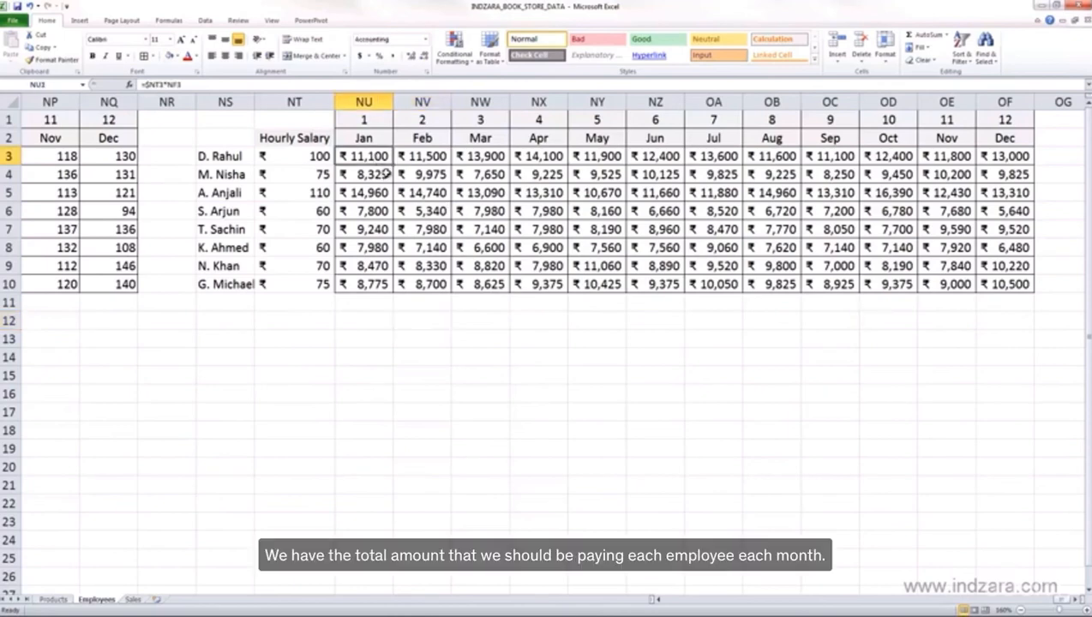